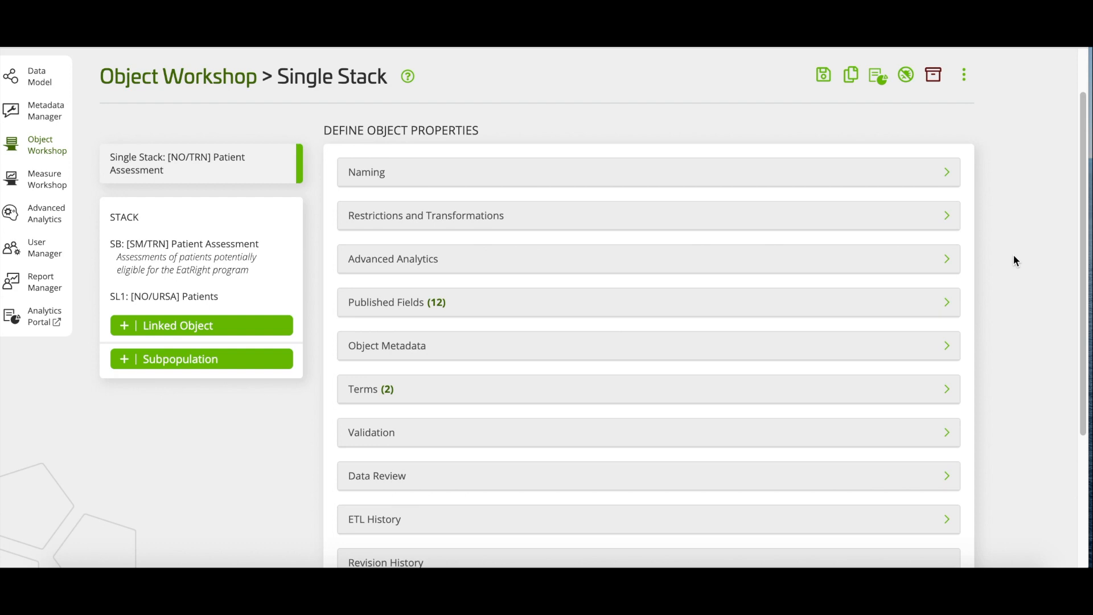
# Expand the Naming section to view the Table ursa.no_trn_pat_assess_001 and its 'One row per assessment' description.
pyautogui.scroll(-3, 1014, 257)
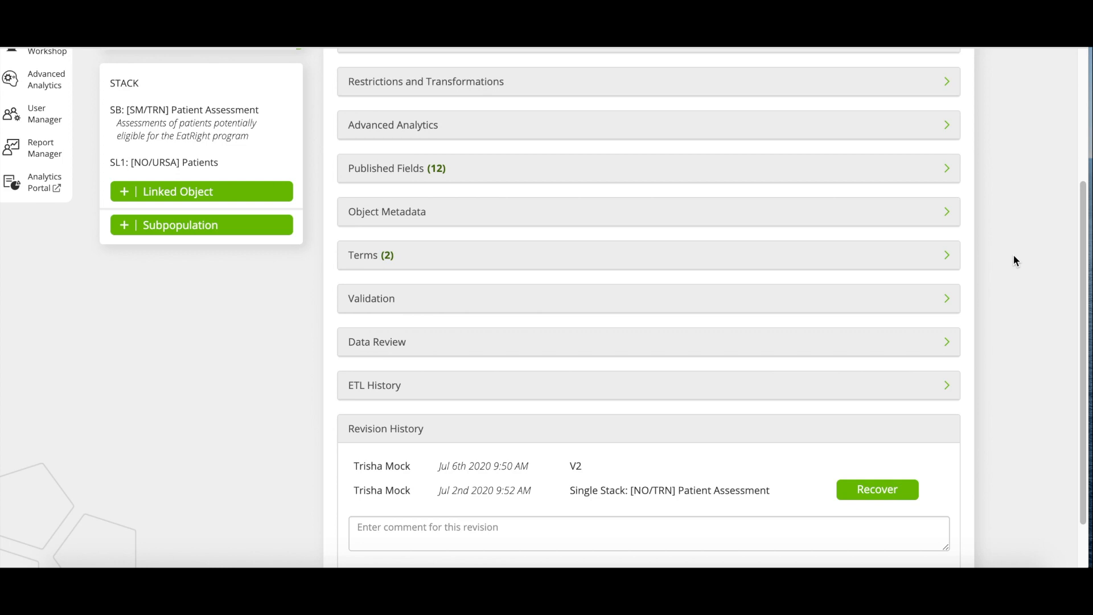
pyautogui.scroll(3, 1014, 255)
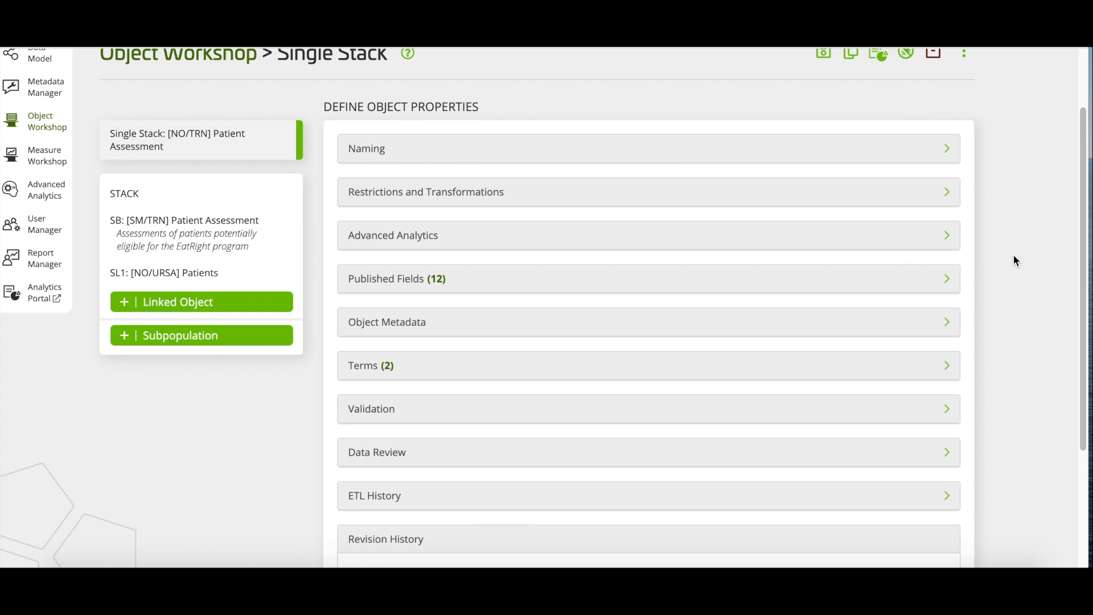
pyautogui.click(641, 155)
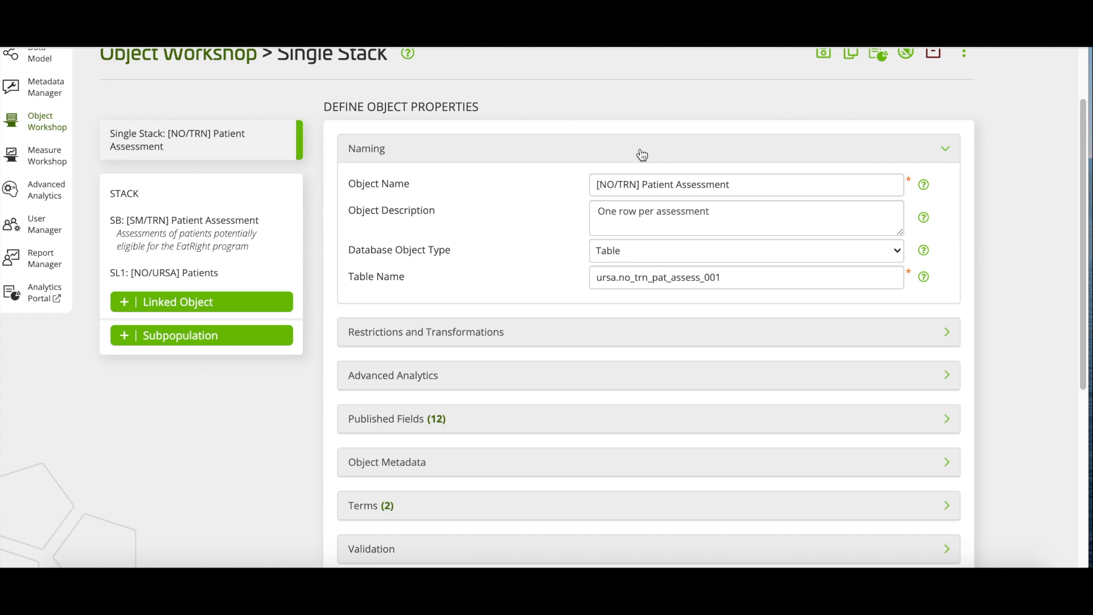
# Collapse Naming and expand the still-empty Restrictions and Transformations section.
pyautogui.click(643, 155)
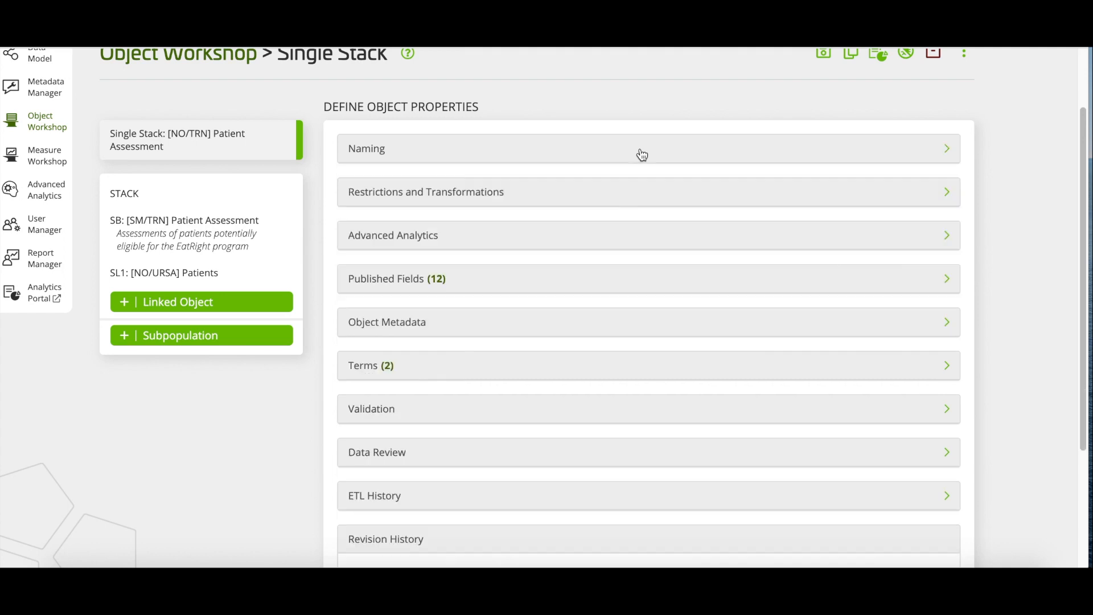
pyautogui.click(599, 200)
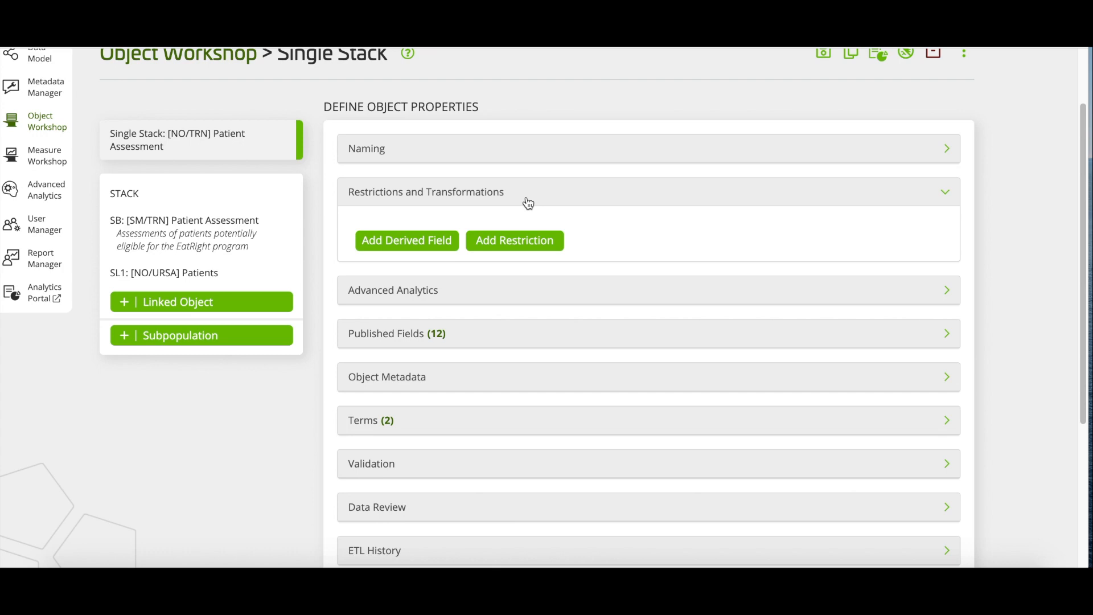
# Add a Keep Ordinal N restriction grouped by SB.pt_id keeping ordinal 1, searching 'lab' for ordering.
pyautogui.click(512, 243)
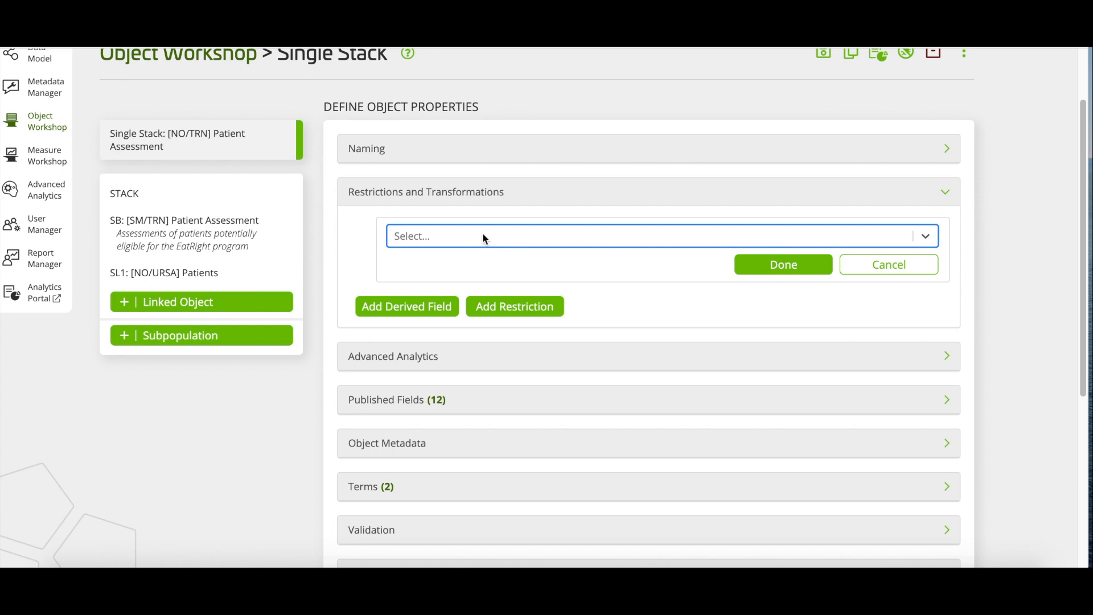
pyautogui.write('keep or')
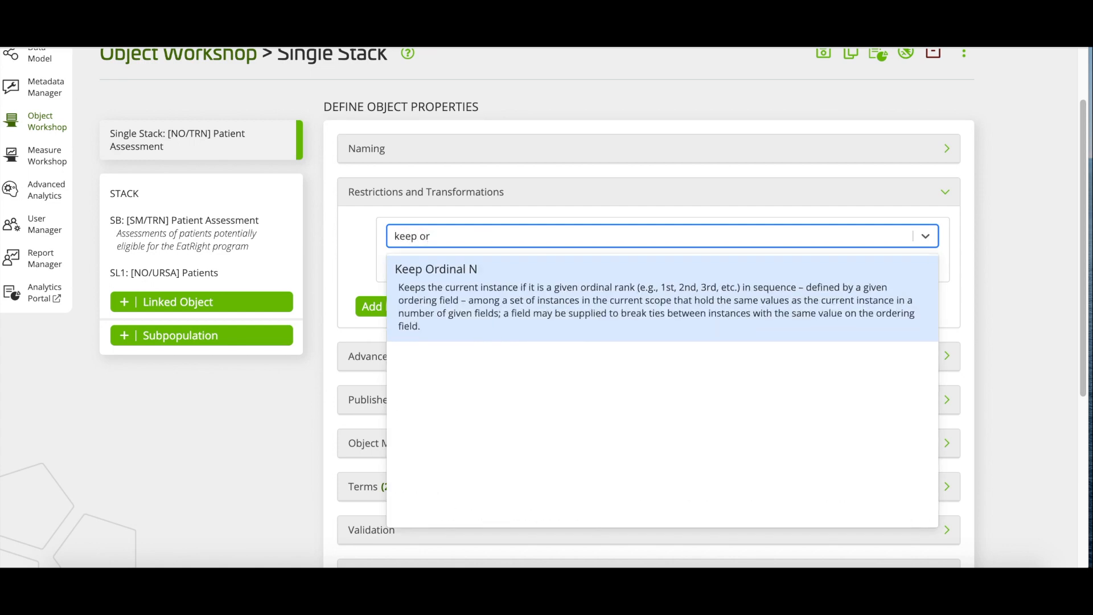
pyautogui.click(545, 273)
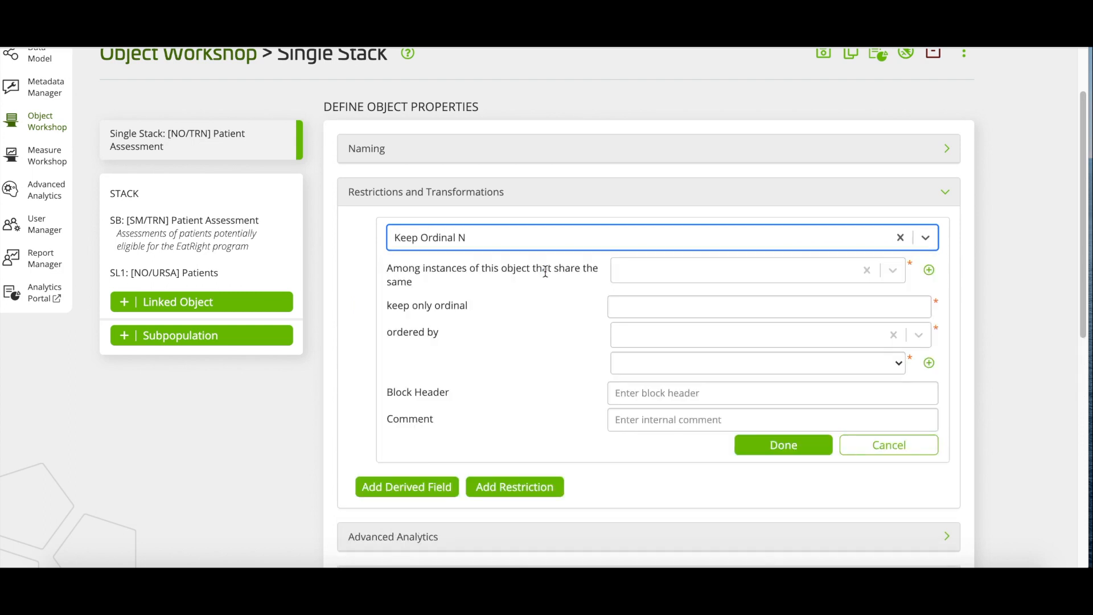
pyautogui.press('Tab')
pyautogui.write('p')
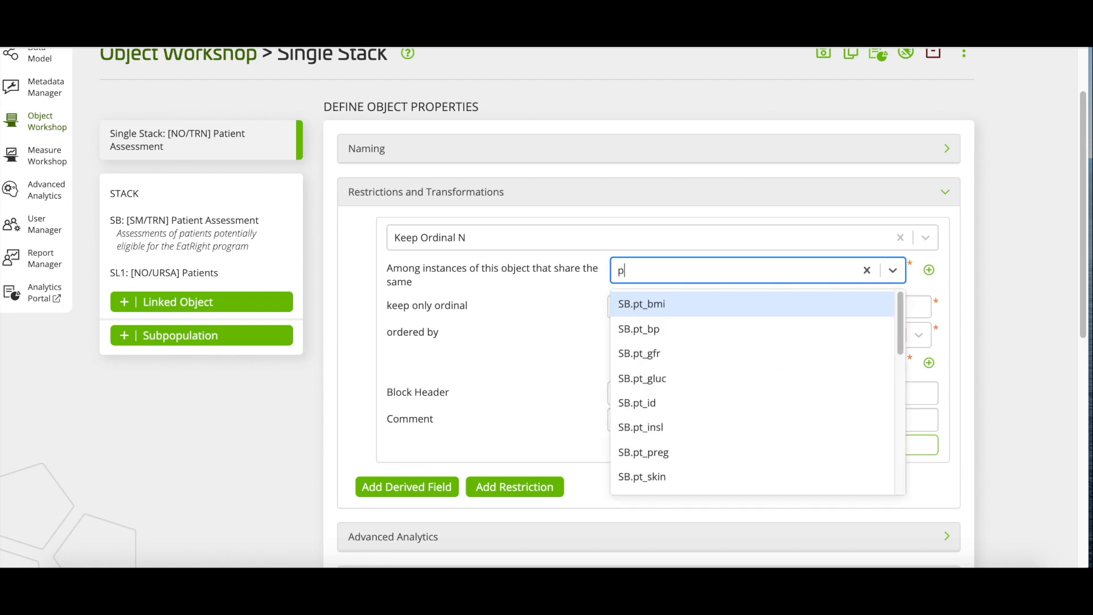
pyautogui.write('t_id')
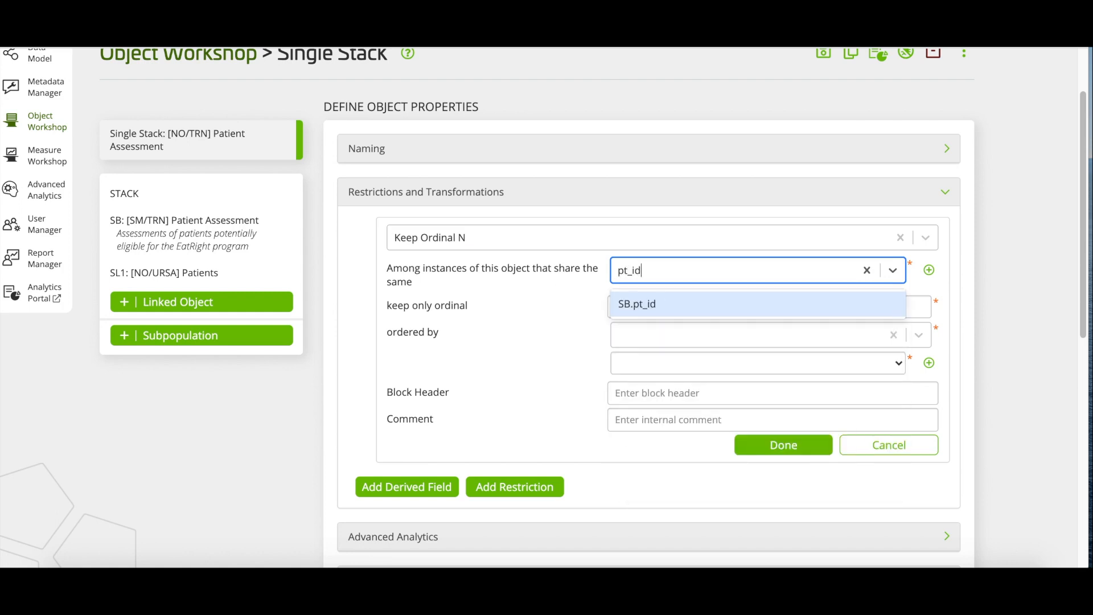
pyautogui.click(647, 304)
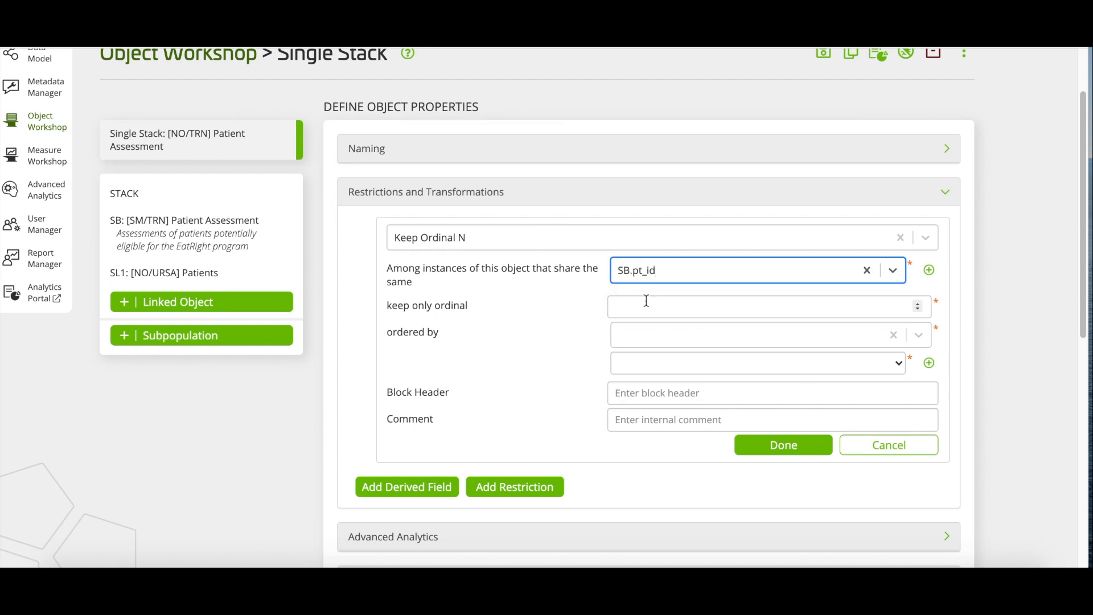
pyautogui.press('Tab')
pyautogui.press('Tab')
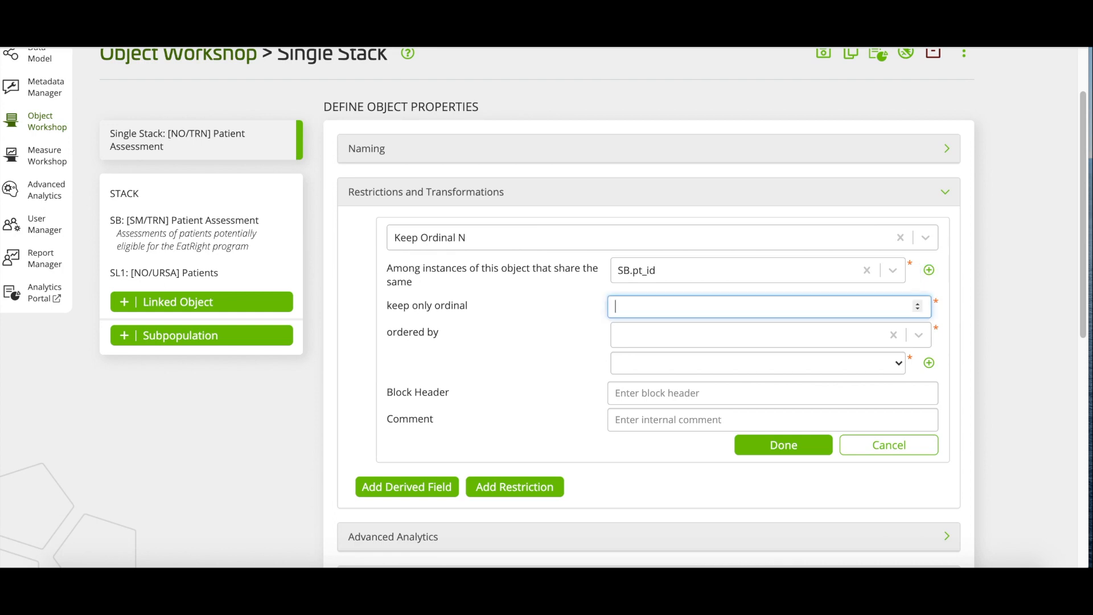
pyautogui.write('1')
pyautogui.press('Tab')
pyautogui.write('lab')
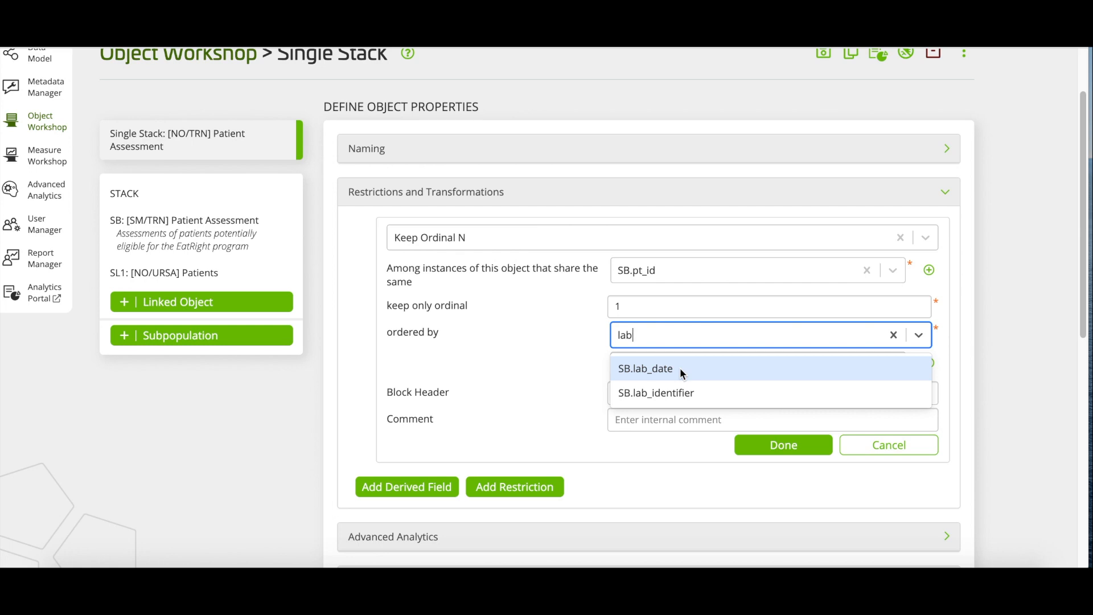
# Order the restriction by SB.lab_date in Descending direction.
pyautogui.click(680, 368)
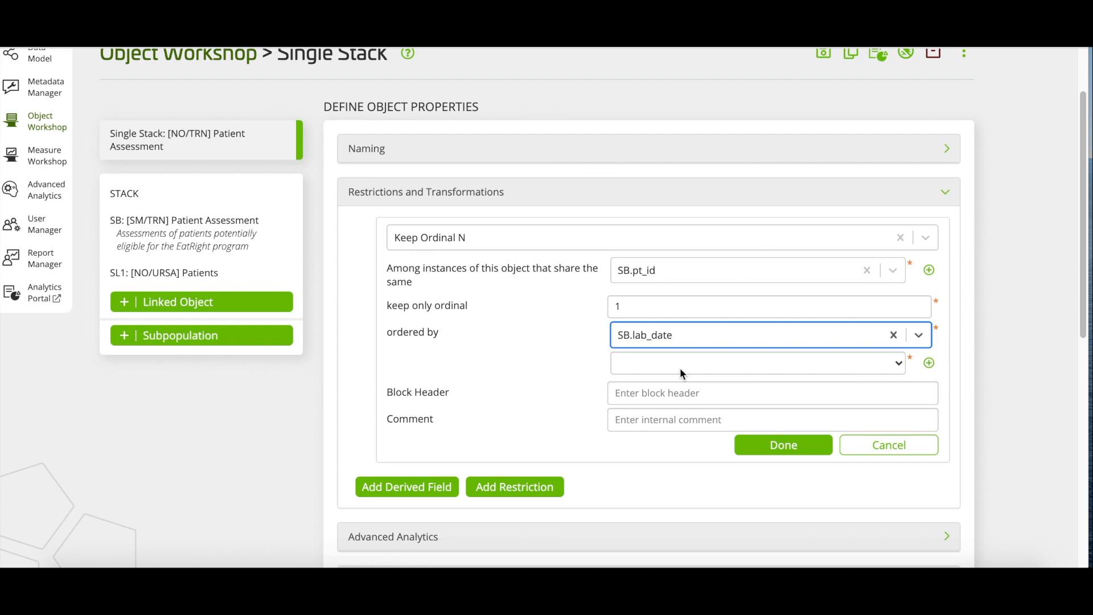
pyautogui.click(680, 368)
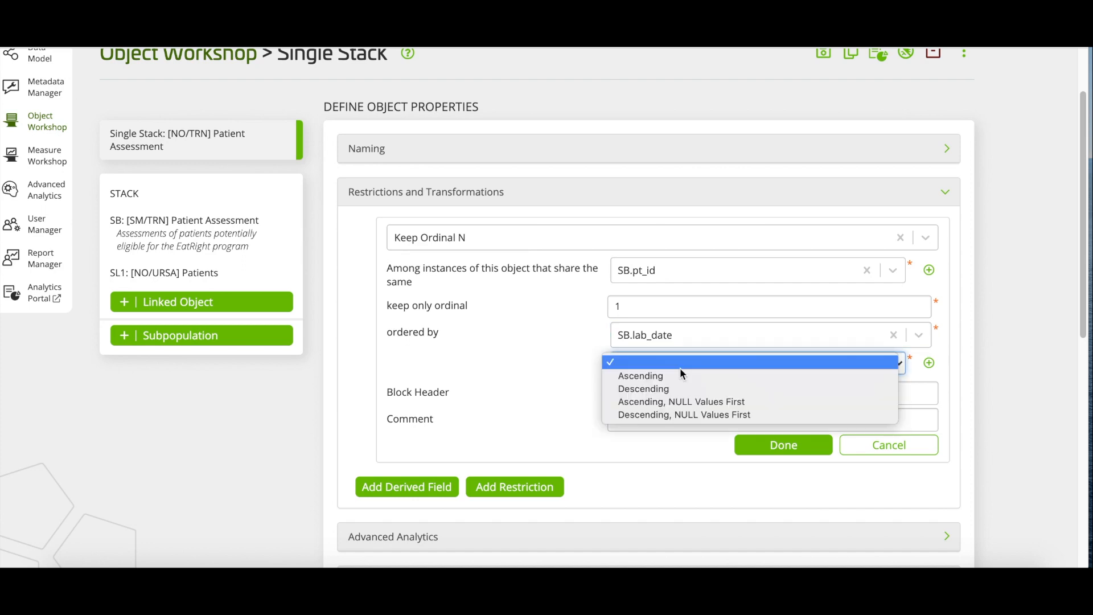
pyautogui.press('Down')
pyautogui.press('Down')
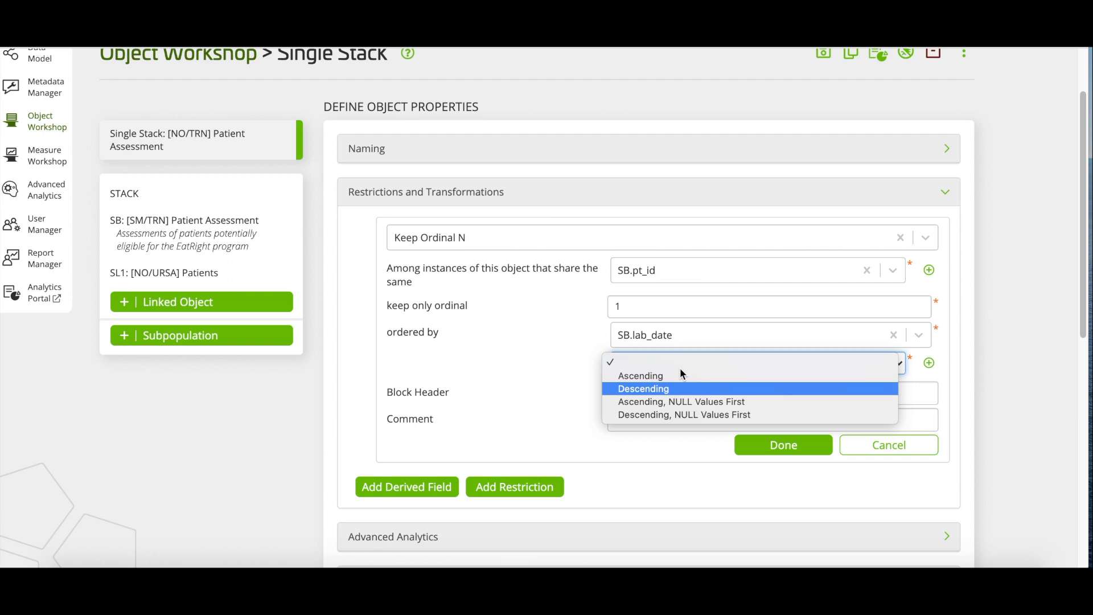
pyautogui.press('Return')
# Comment the restriction 'Keeping only most recent lab assessment for each patient'.
pyautogui.press('Tab')
pyautogui.press('Tab')
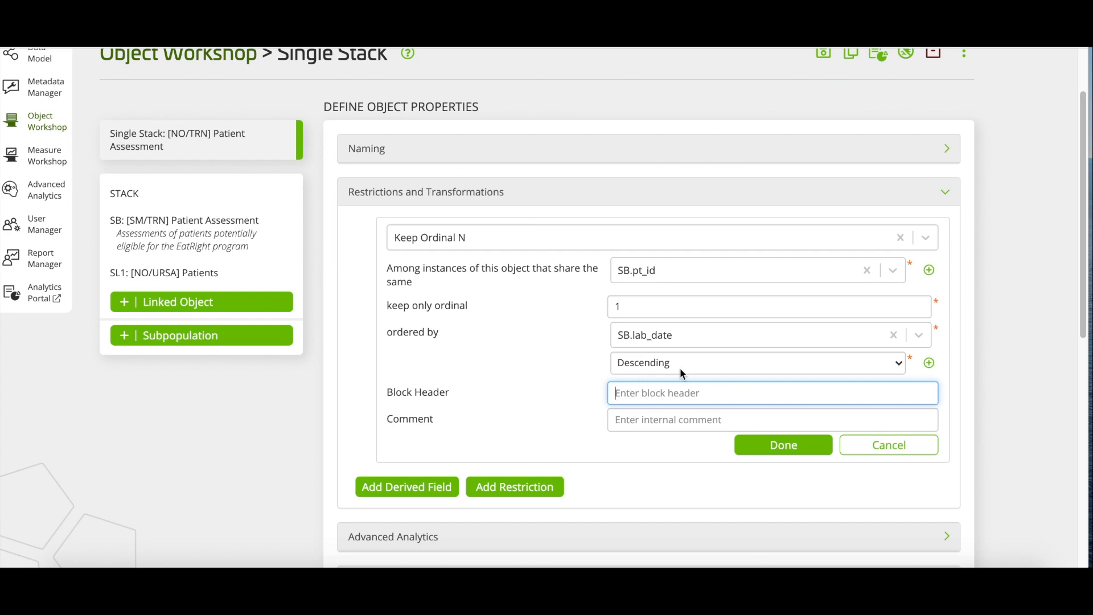
pyautogui.press('Tab')
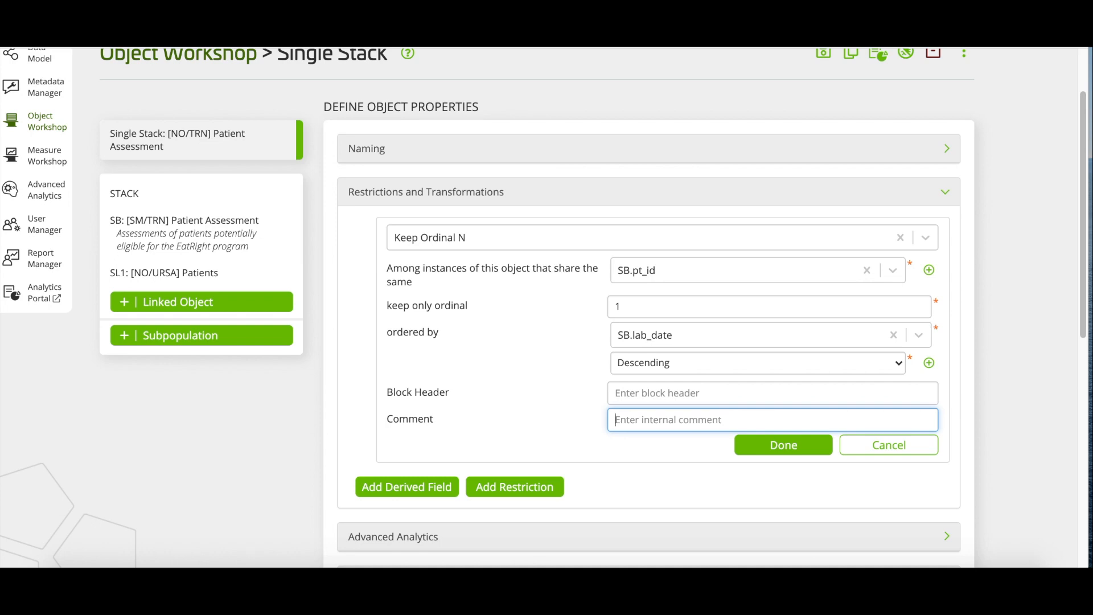
pyautogui.write('Keep')
pyautogui.write('ing')
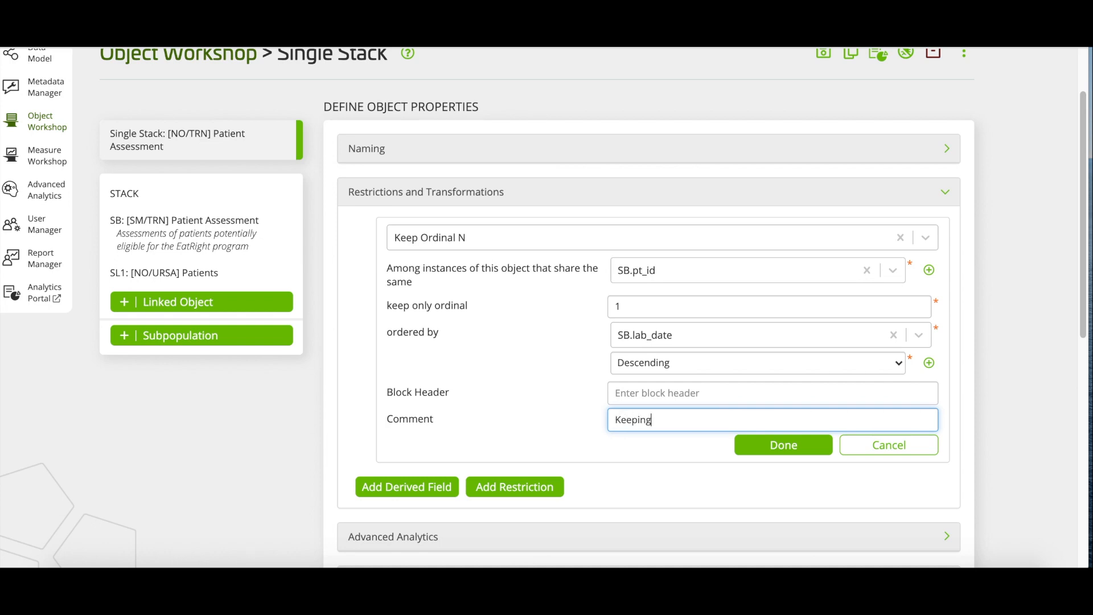
pyautogui.write(' only most recent lab assessment for each patient')
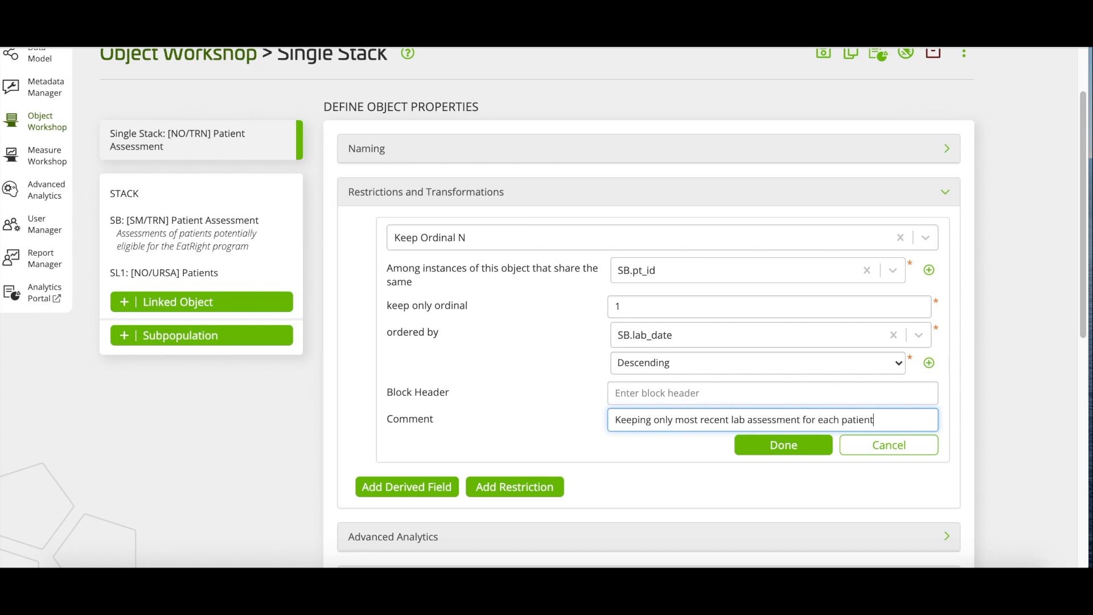
# Save the Keep Ordinal N restriction, changing grain to one row per pt_id, and add another.
pyautogui.click(769, 450)
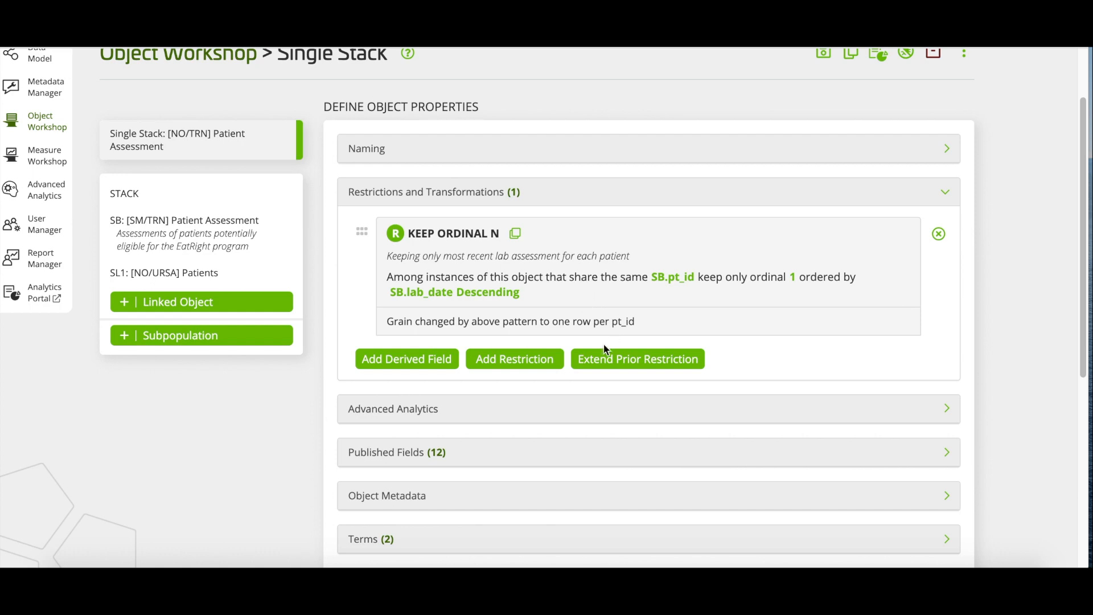
pyautogui.click(518, 361)
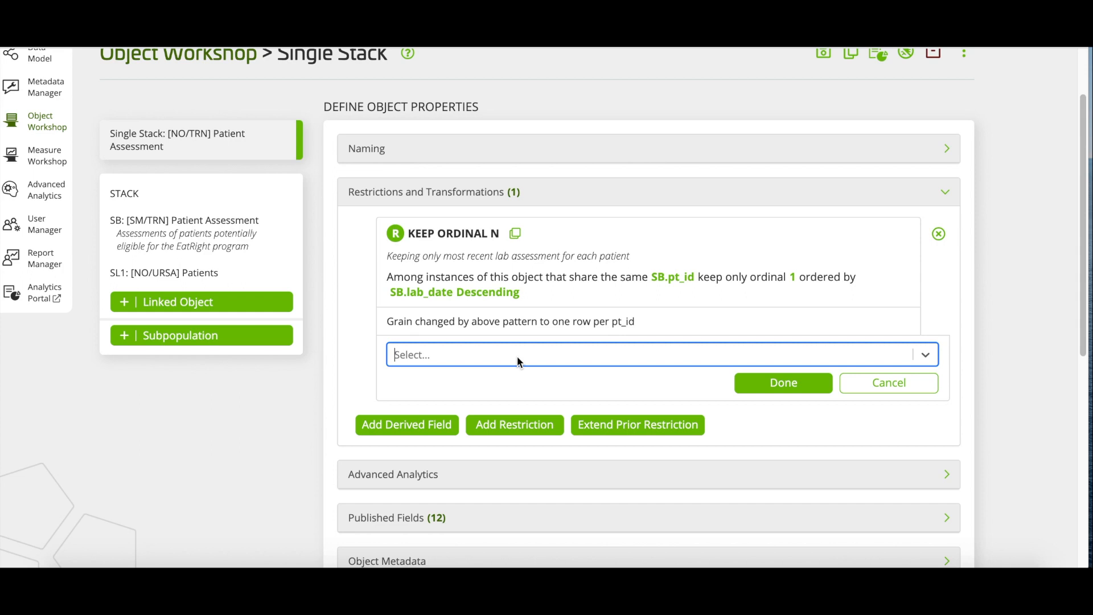
# Make the new restriction an Is In Value Set check on SL1.Patient Zip 5 Digit.
pyautogui.write('is in')
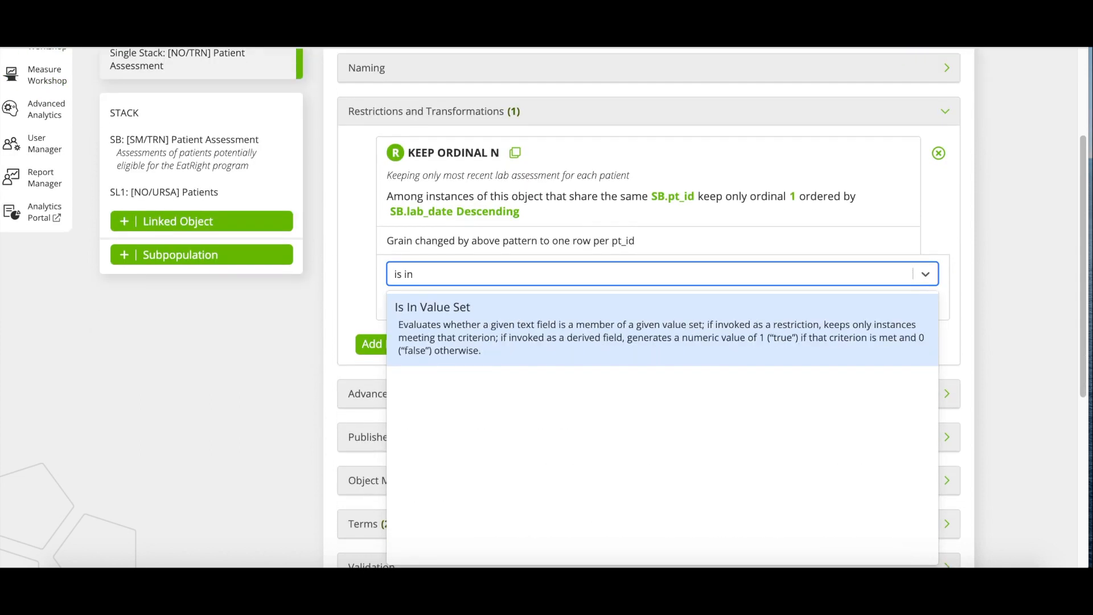
pyautogui.click(576, 345)
pyautogui.press('Tab')
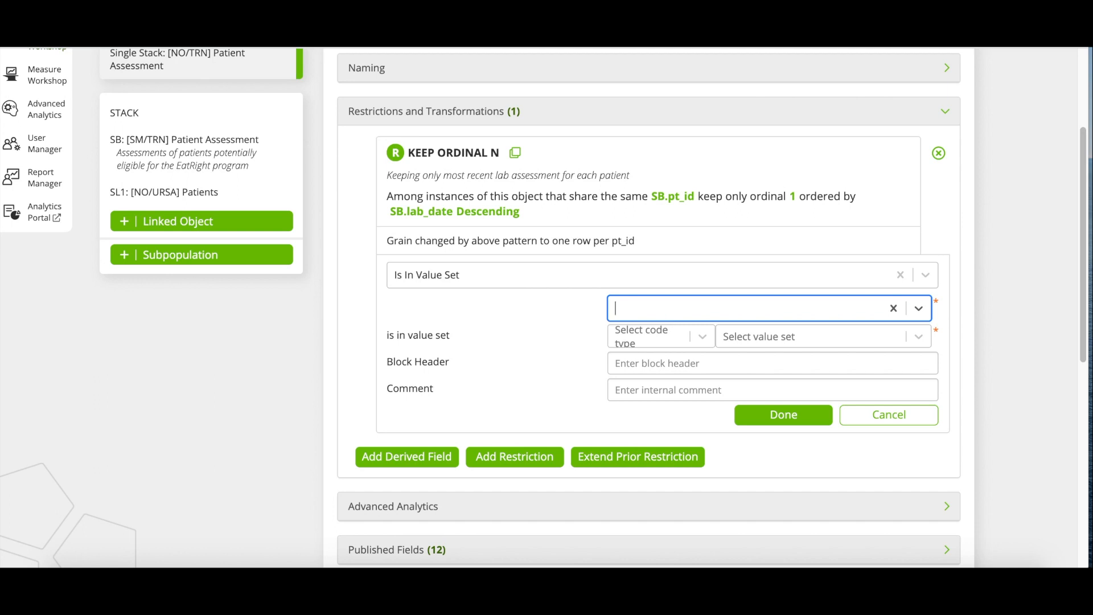
pyautogui.write('zip')
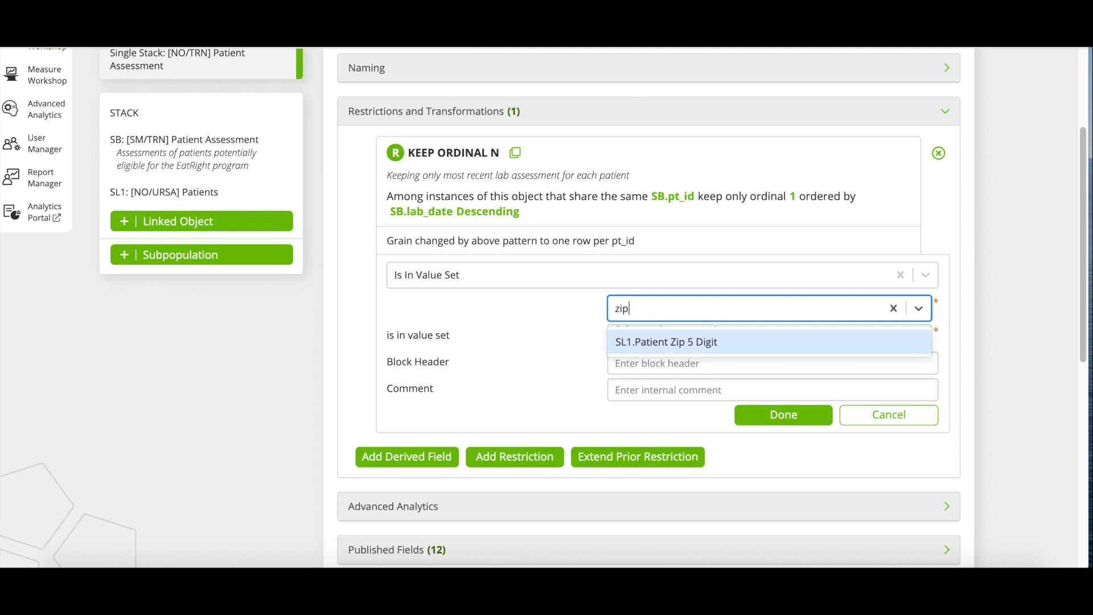
pyautogui.click(651, 342)
pyautogui.press('Tab')
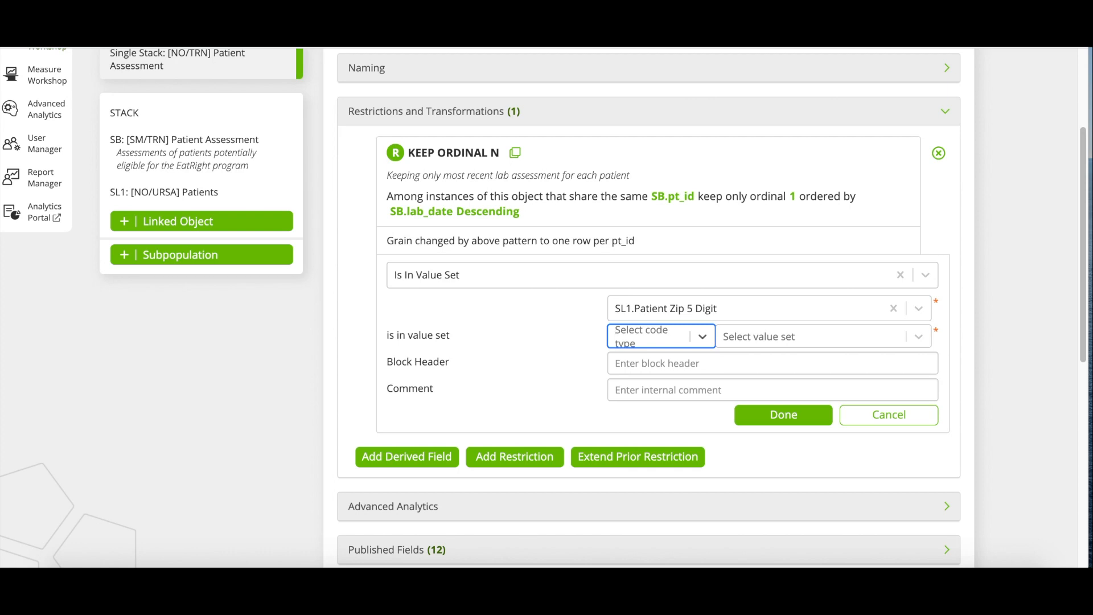
# Set code type ZIP_5_DIGIT and value set EATRIGHT ZIP CODES.
pyautogui.click(616, 336)
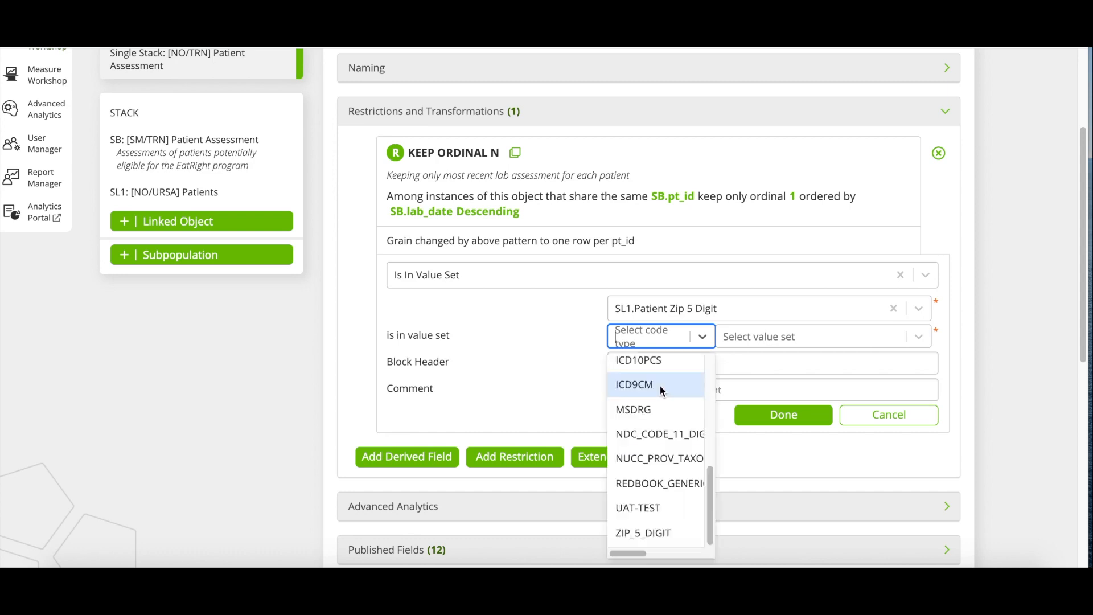
pyautogui.write('zip')
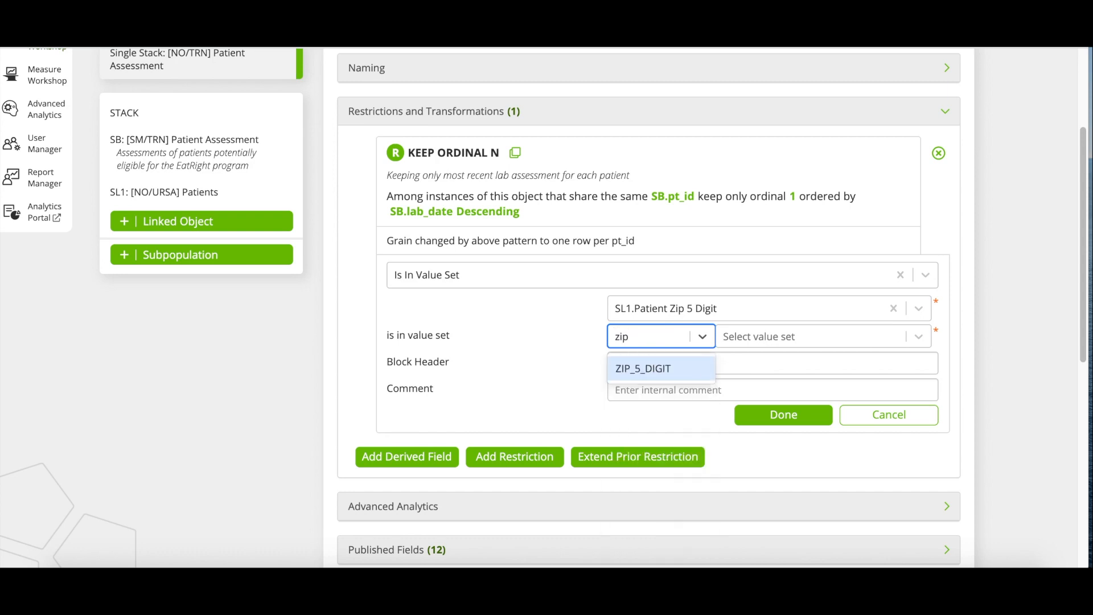
pyautogui.press('Return')
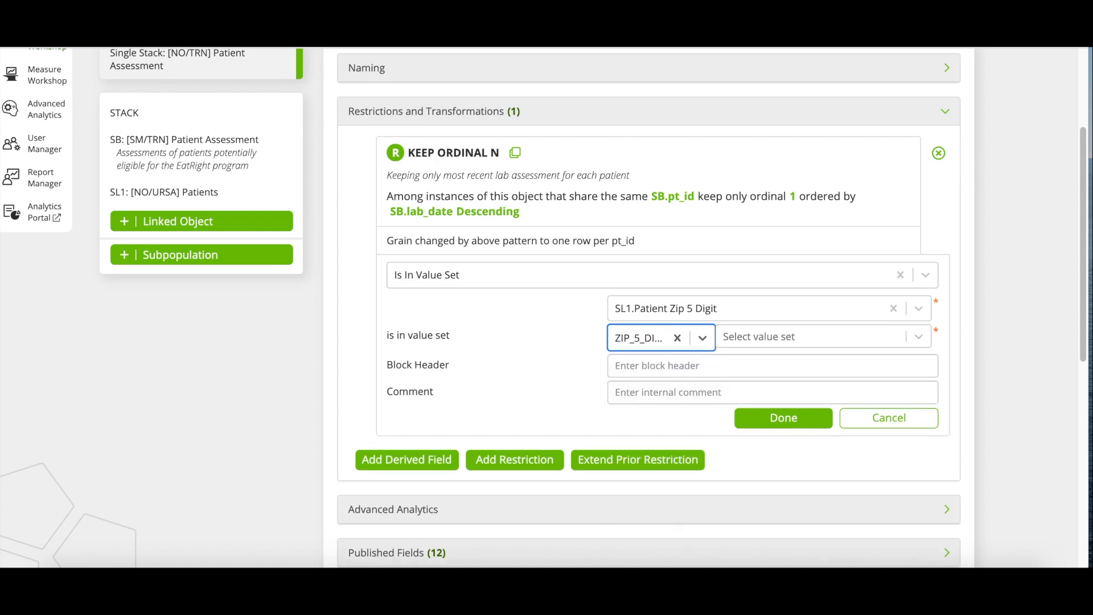
pyautogui.press('Tab')
pyautogui.write('ea')
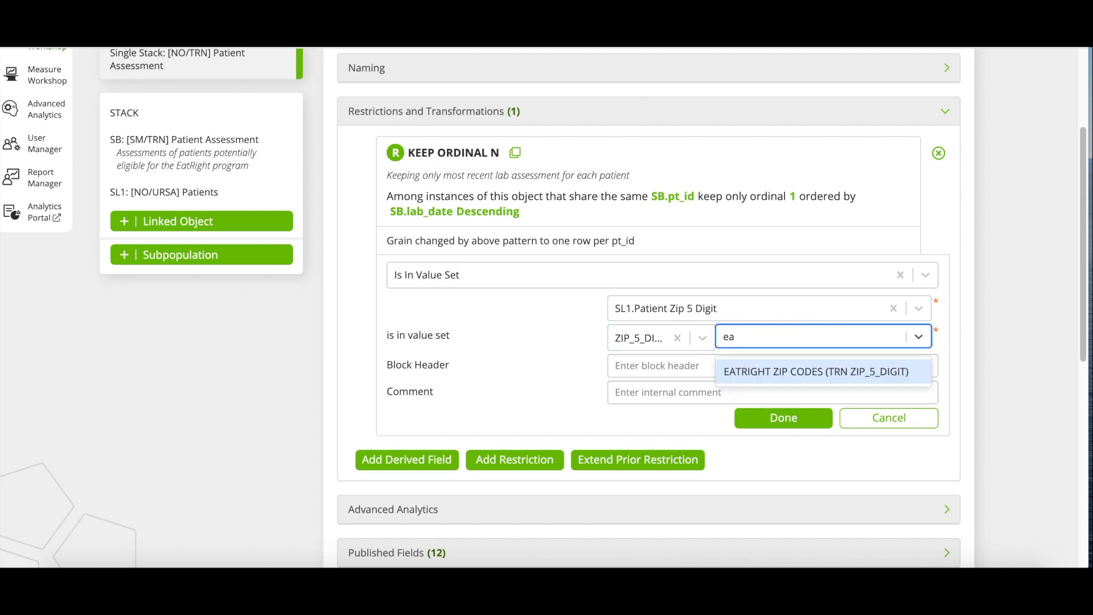
pyautogui.press('Return')
# Comment it 'Keeping only ZIP codes in the program's scope' and save the restriction.
pyautogui.press('Tab')
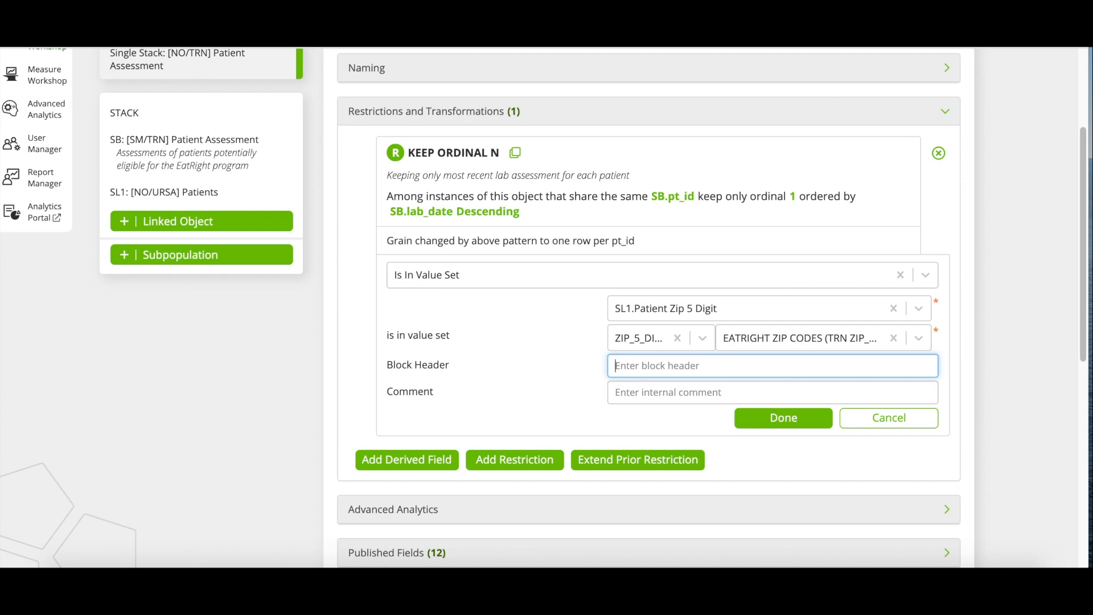
pyautogui.press('Tab')
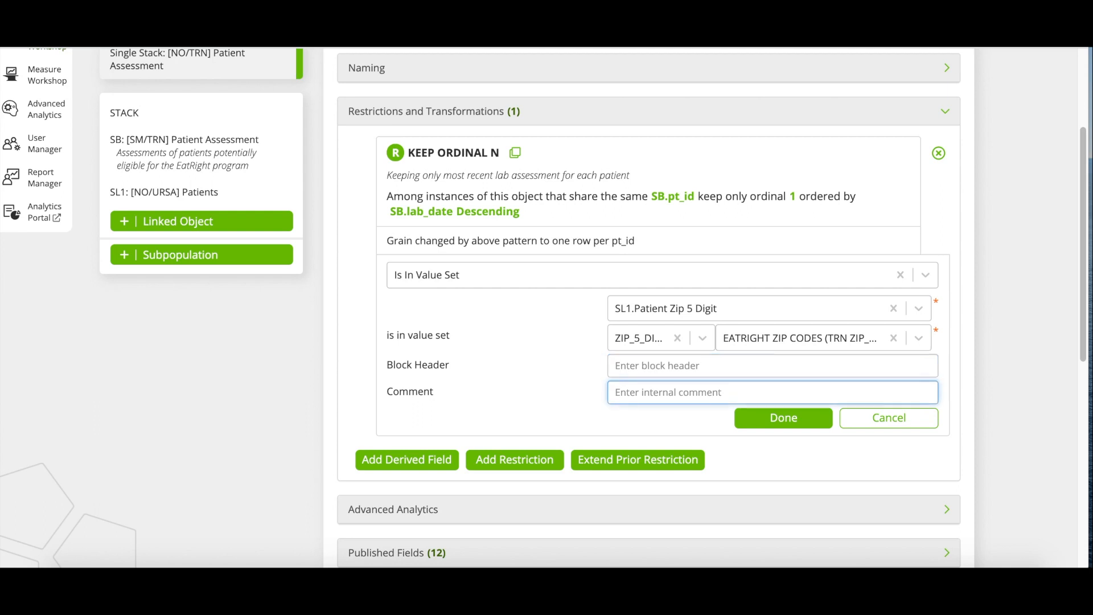
pyautogui.write('Keeping only')
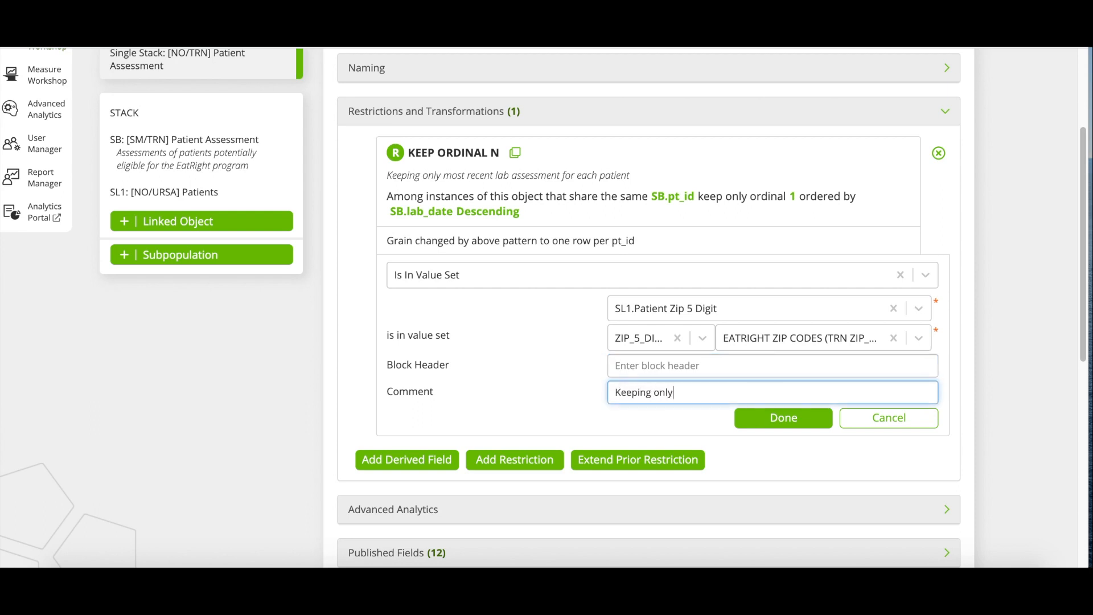
pyautogui.write(" ZIP codes in the program's scope")
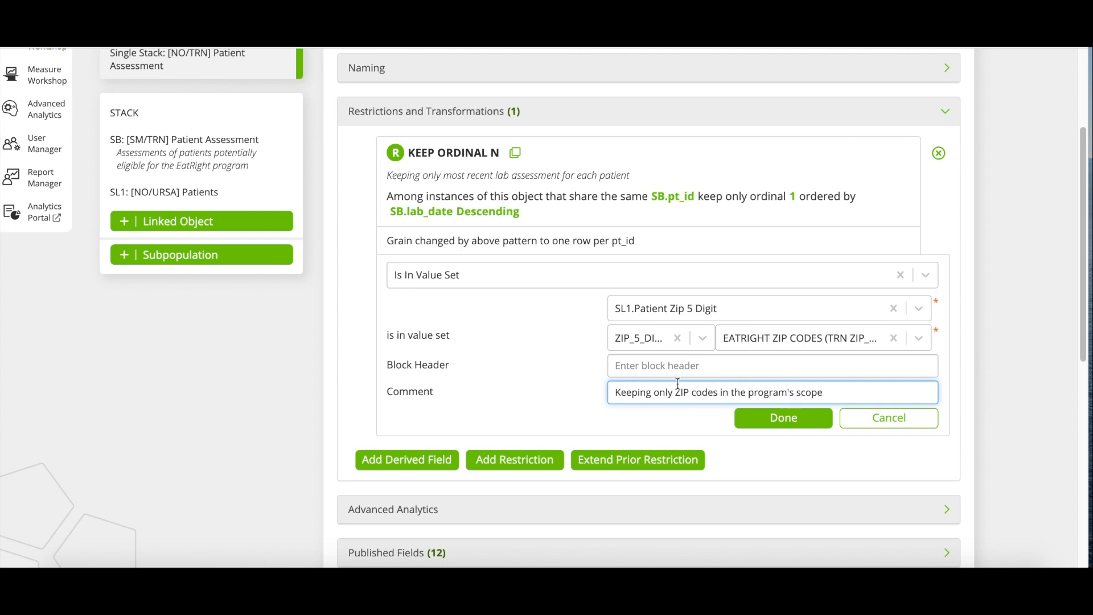
pyautogui.click(789, 420)
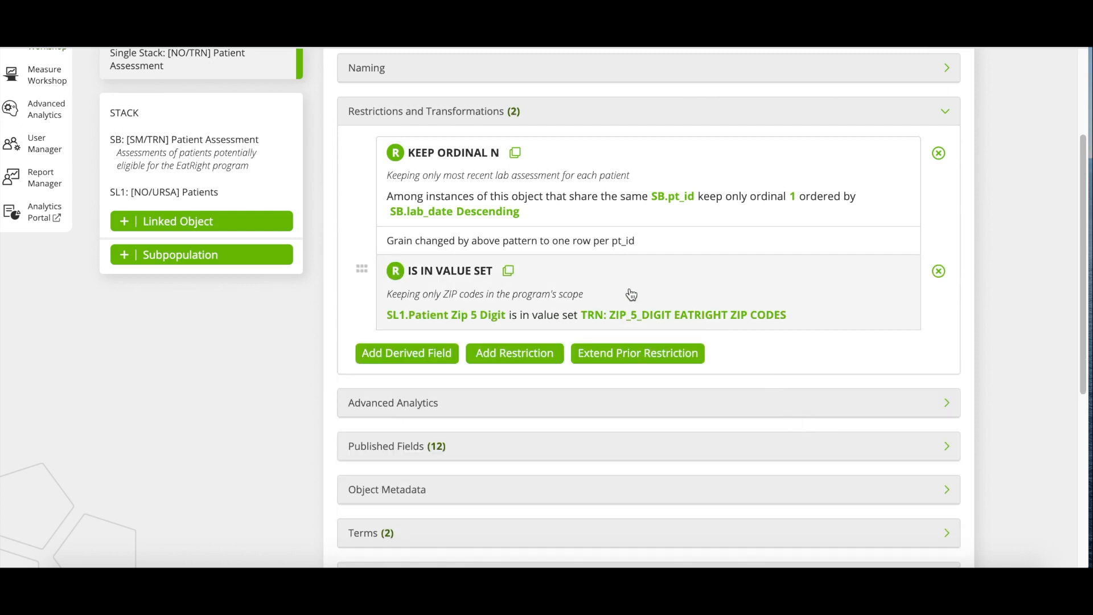
# Add an Is Null restriction on SL1.Patient Date Of Death.
pyautogui.click(511, 355)
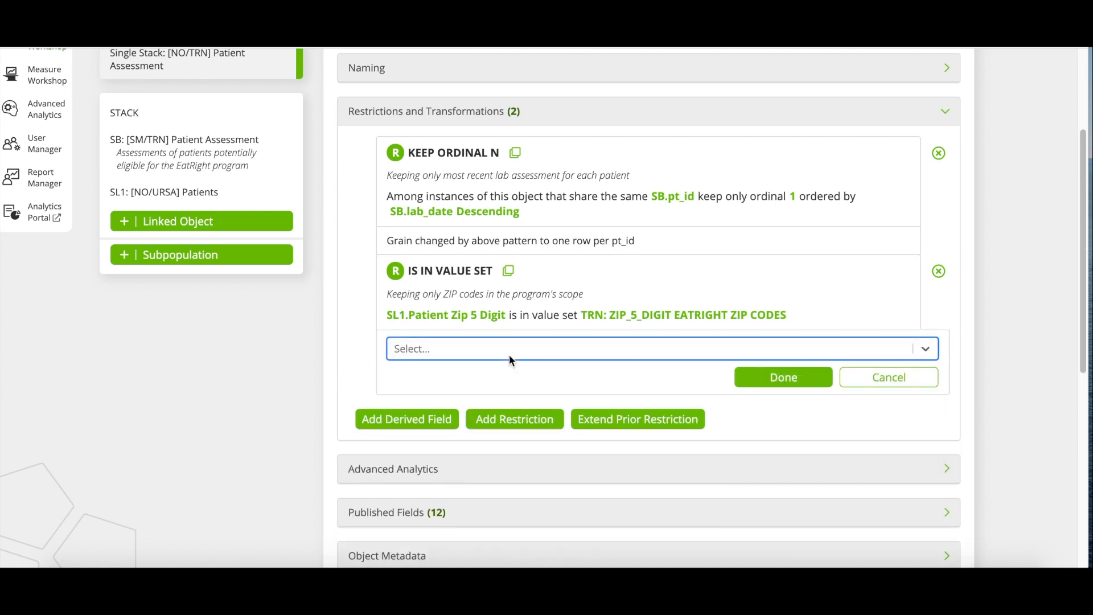
pyautogui.write('is null')
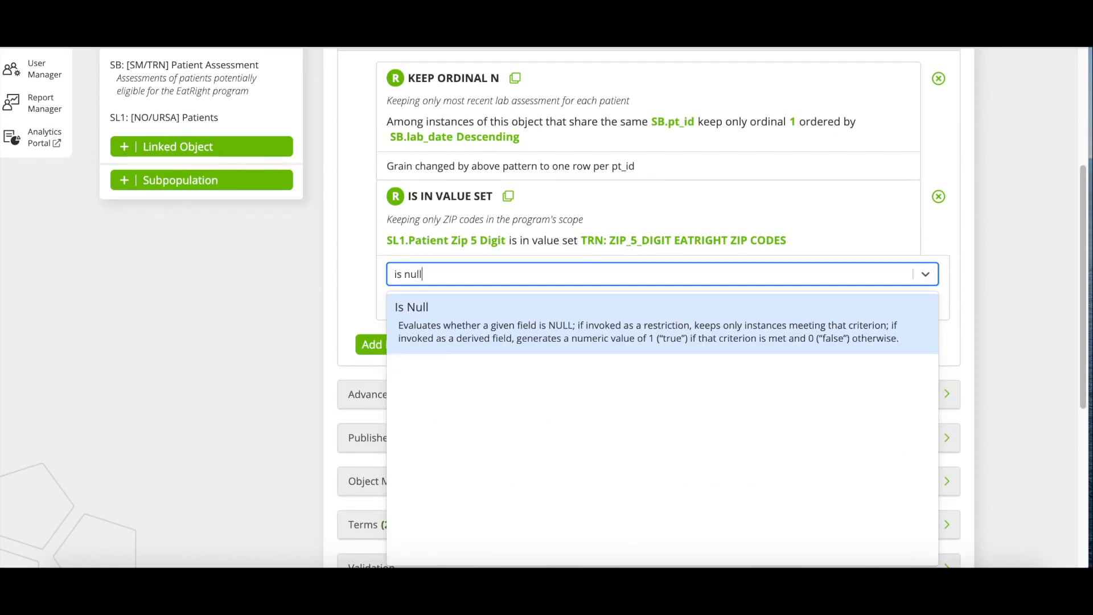
pyautogui.click(569, 315)
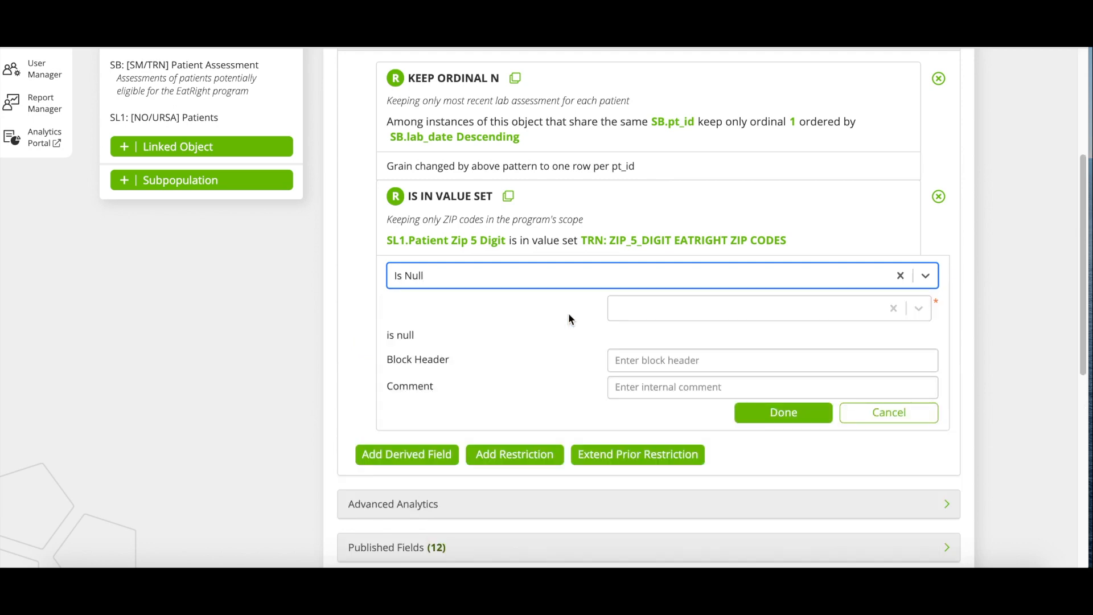
pyautogui.press('Tab')
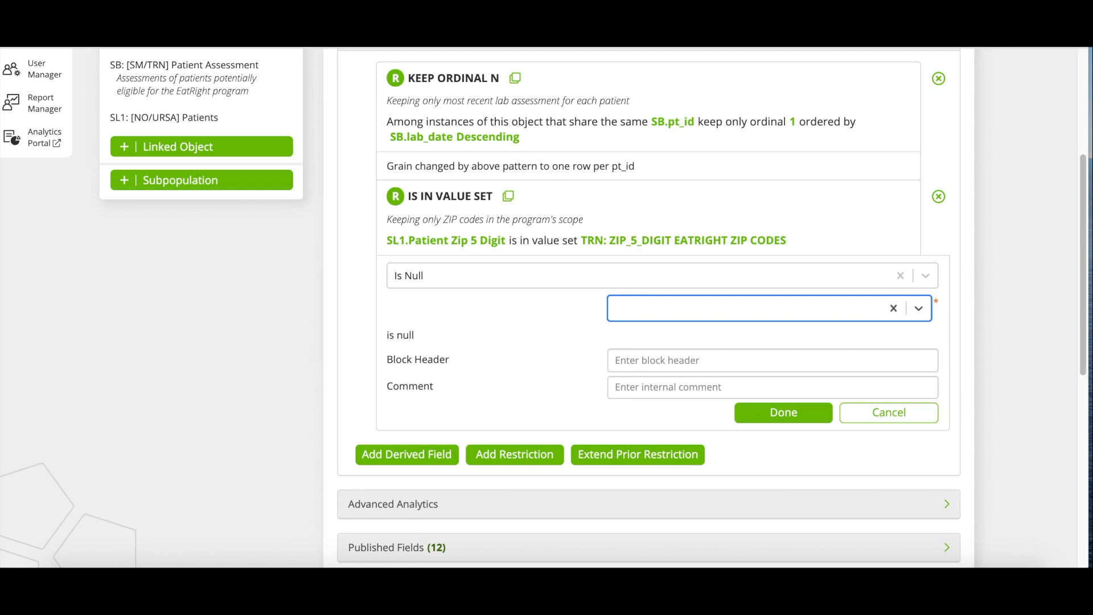
pyautogui.write('death')
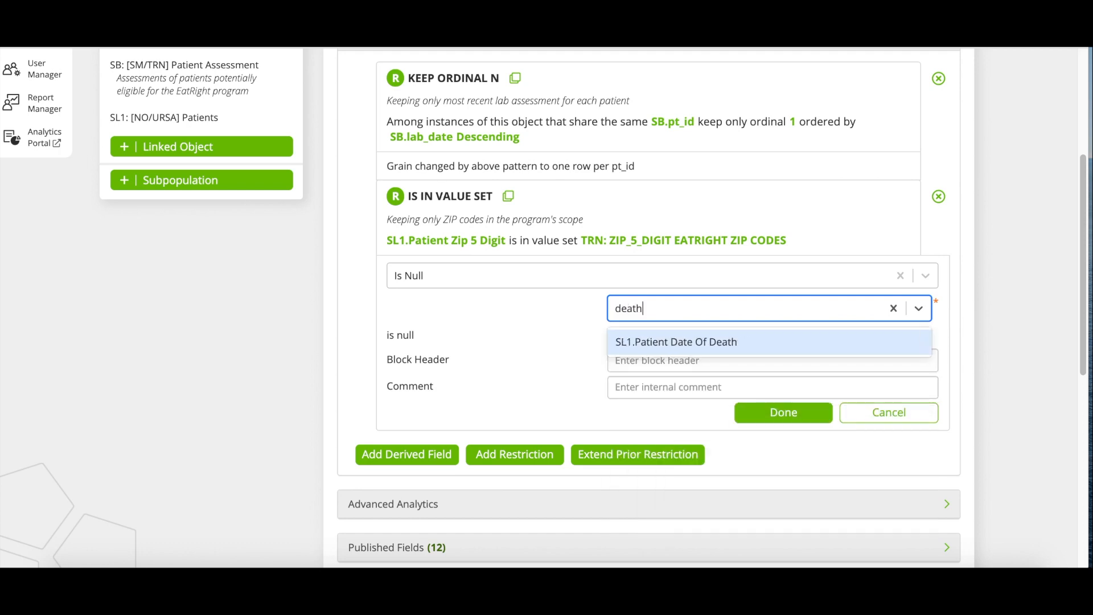
pyautogui.press('Return')
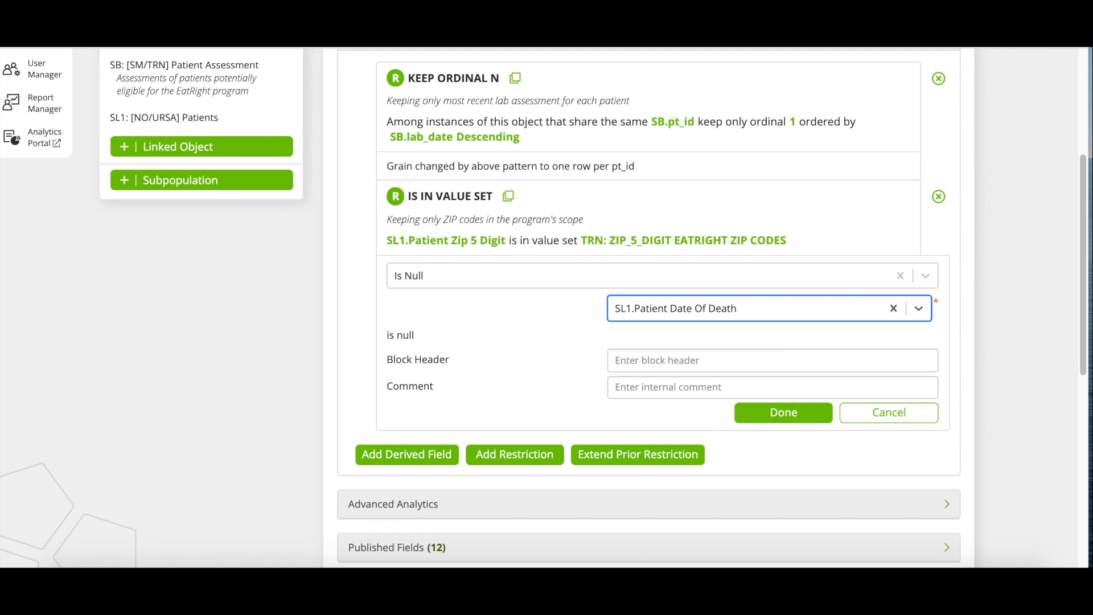
# Comment it 'Ensure patient is not deceased' and save the restriction.
pyautogui.press('Tab')
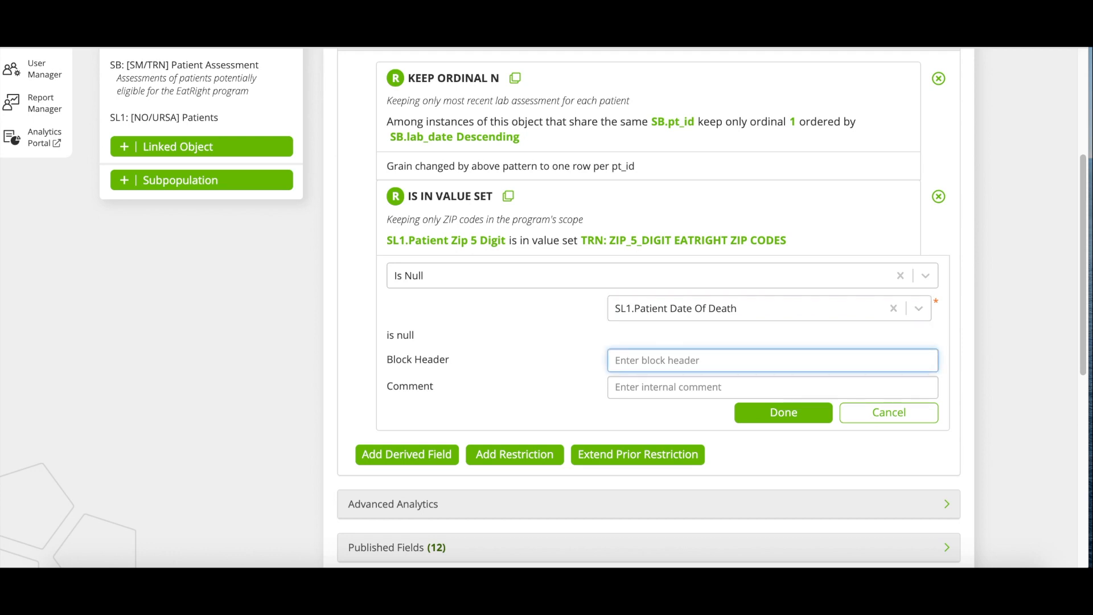
pyautogui.press('Tab')
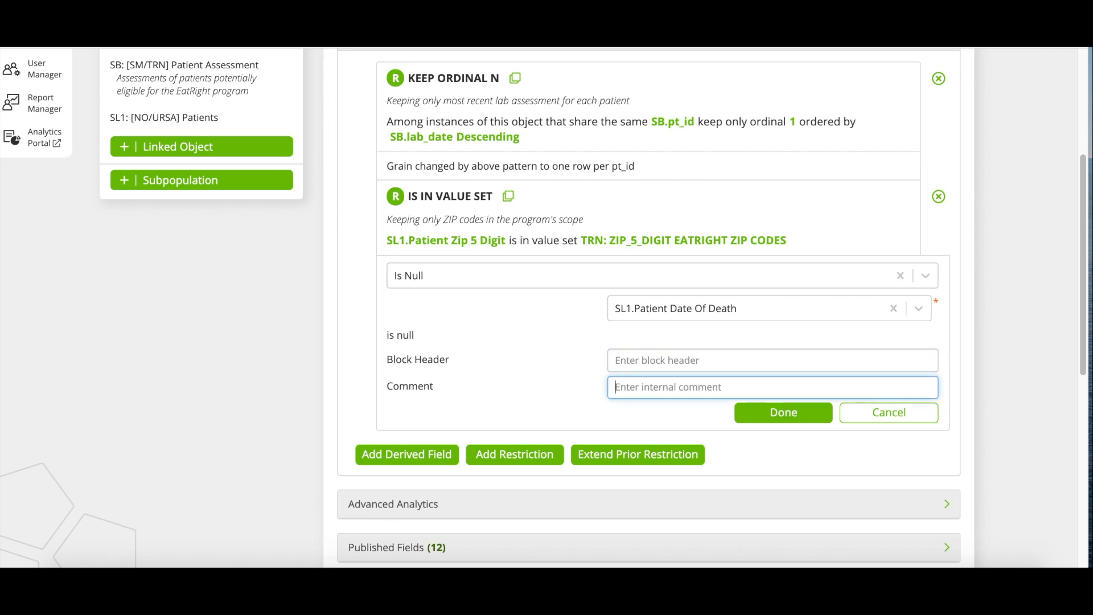
pyautogui.write('Ensure patient is not de')
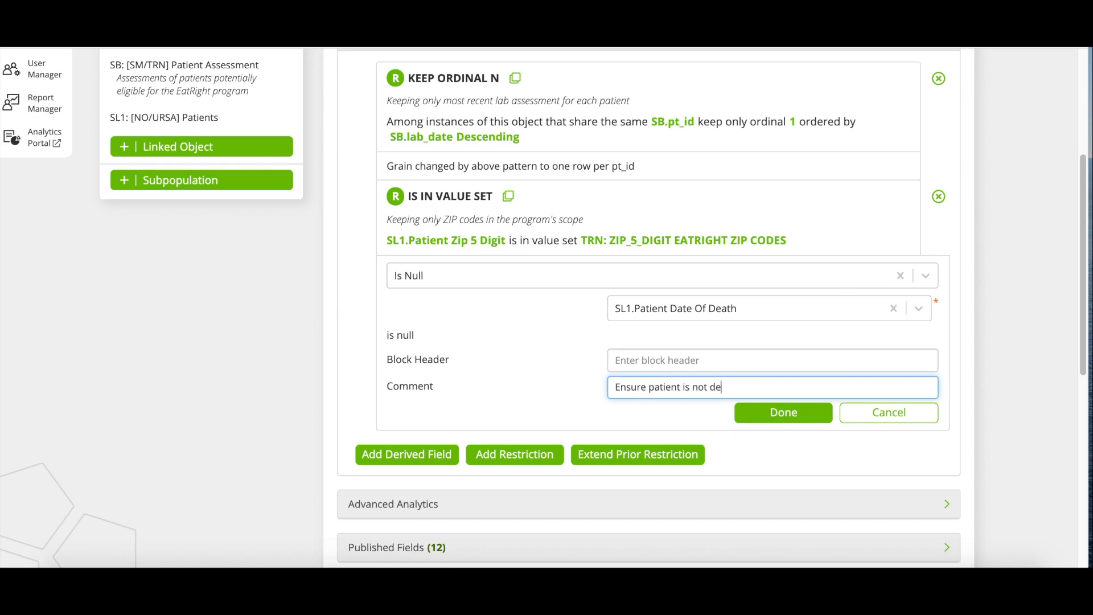
pyautogui.write('ceased')
pyautogui.click(781, 414)
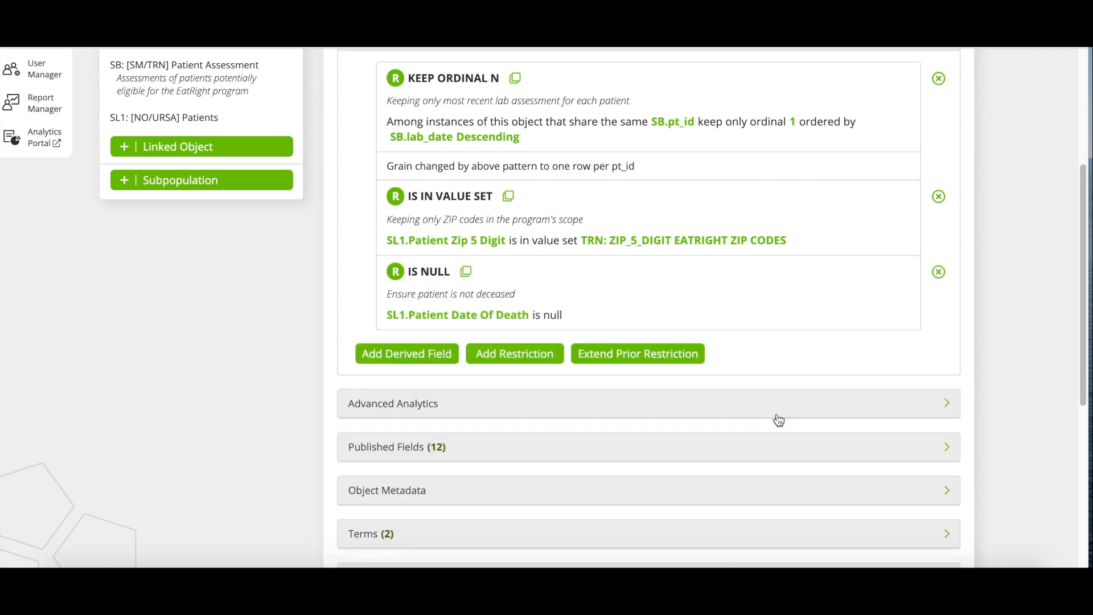
# Collapse Restrictions and Transformations and expand the empty Advanced Analytics section.
pyautogui.scroll(1, 779, 419)
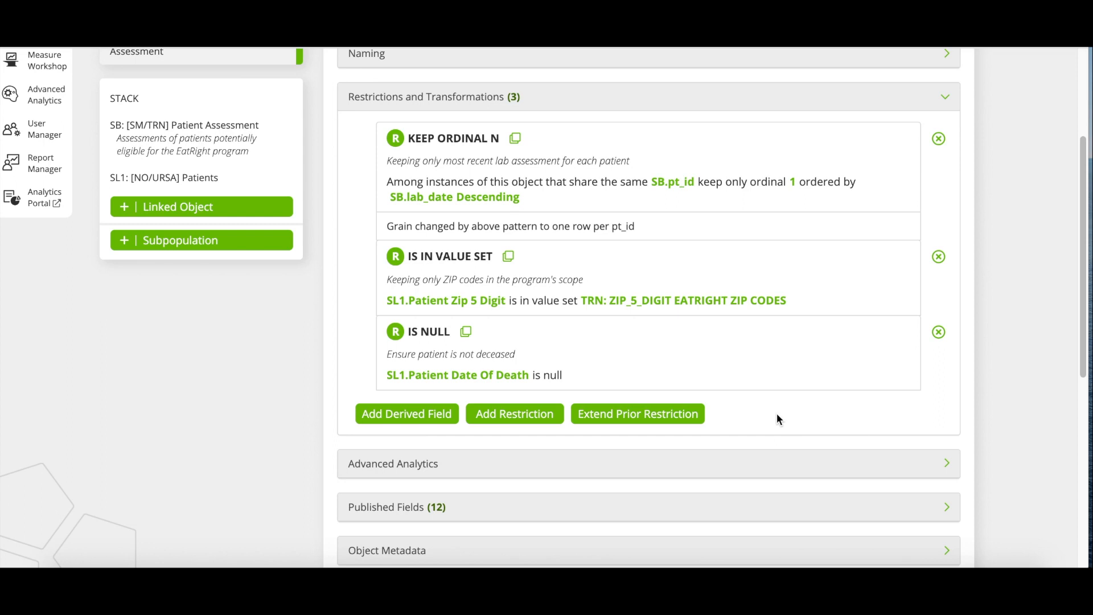
pyautogui.scroll(1, 774, 399)
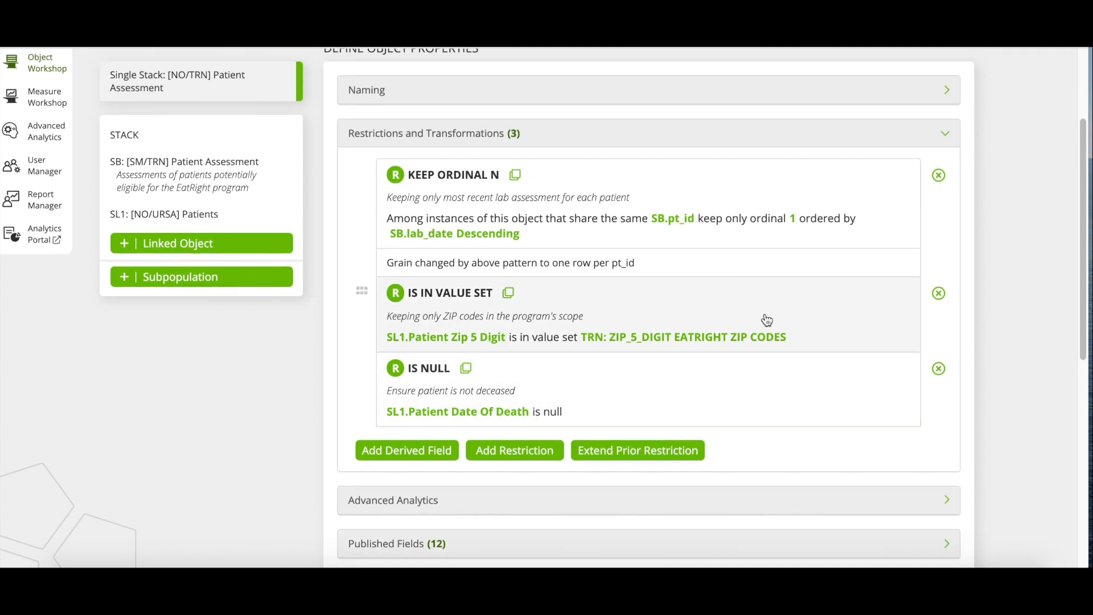
pyautogui.click(675, 139)
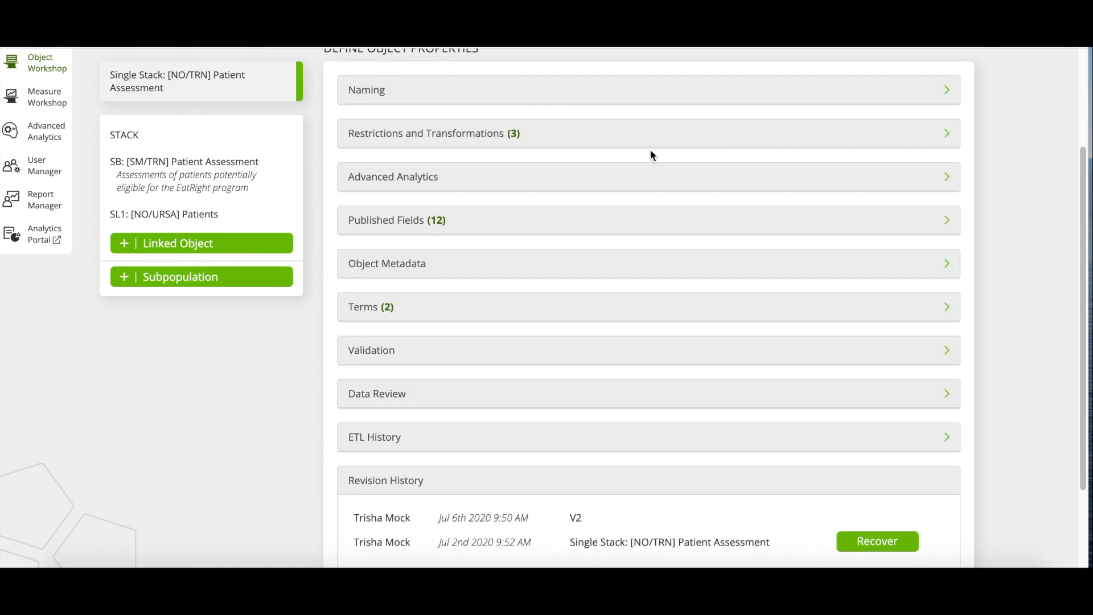
pyautogui.click(586, 180)
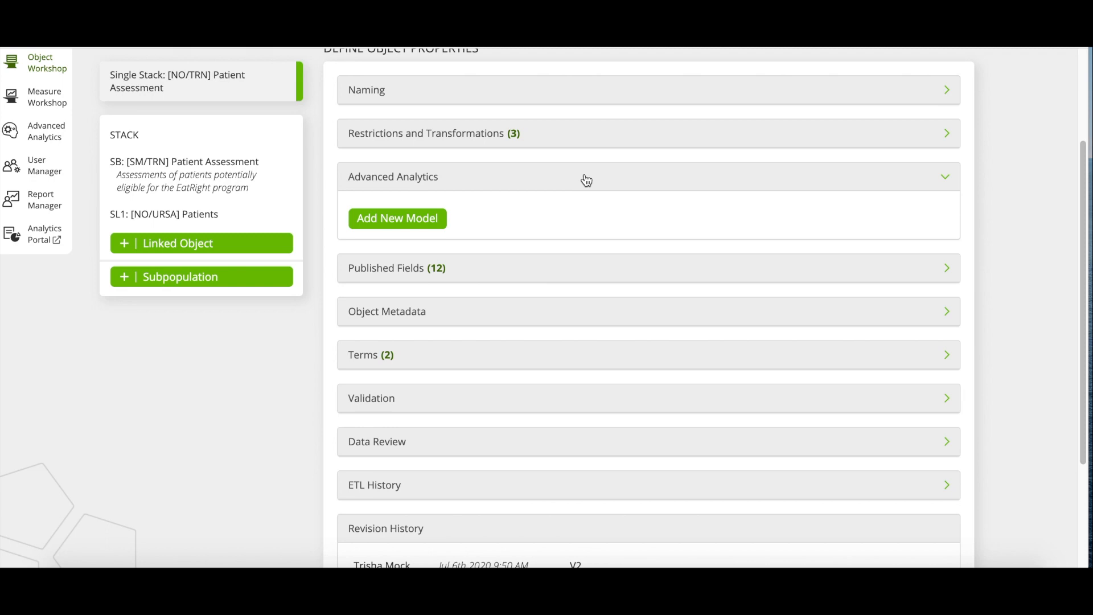
pyautogui.click(586, 180)
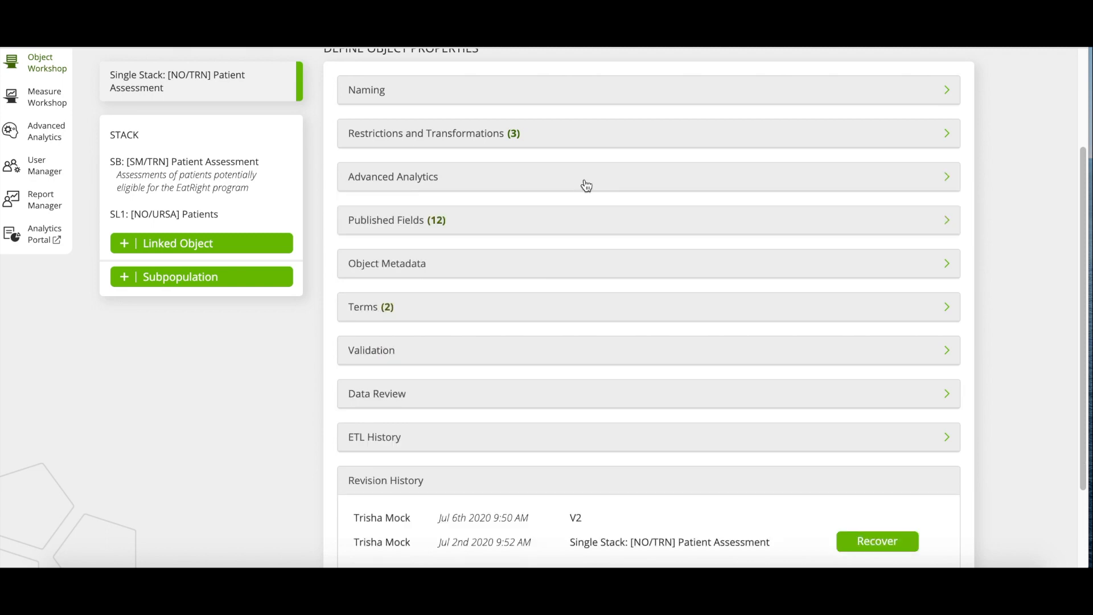
pyautogui.click(579, 220)
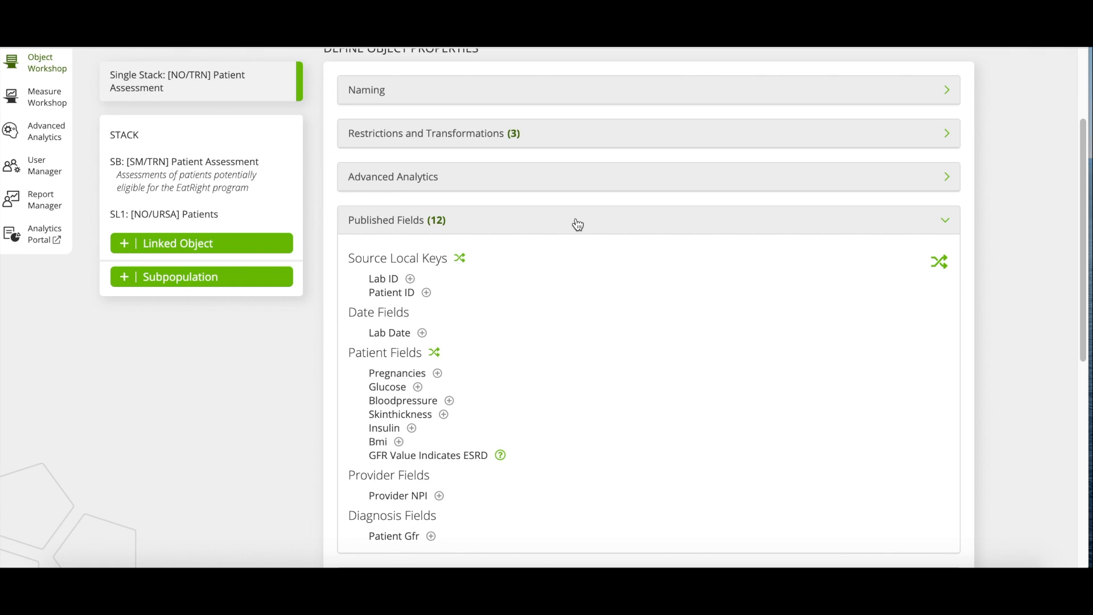
pyautogui.scroll(-2, 620, 319)
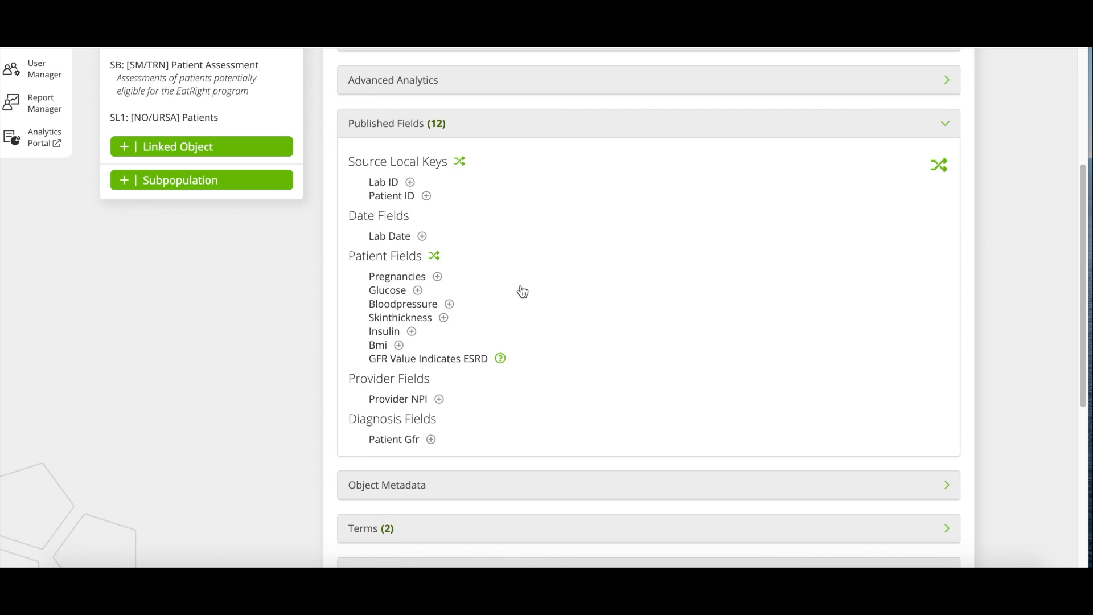
pyautogui.click(539, 127)
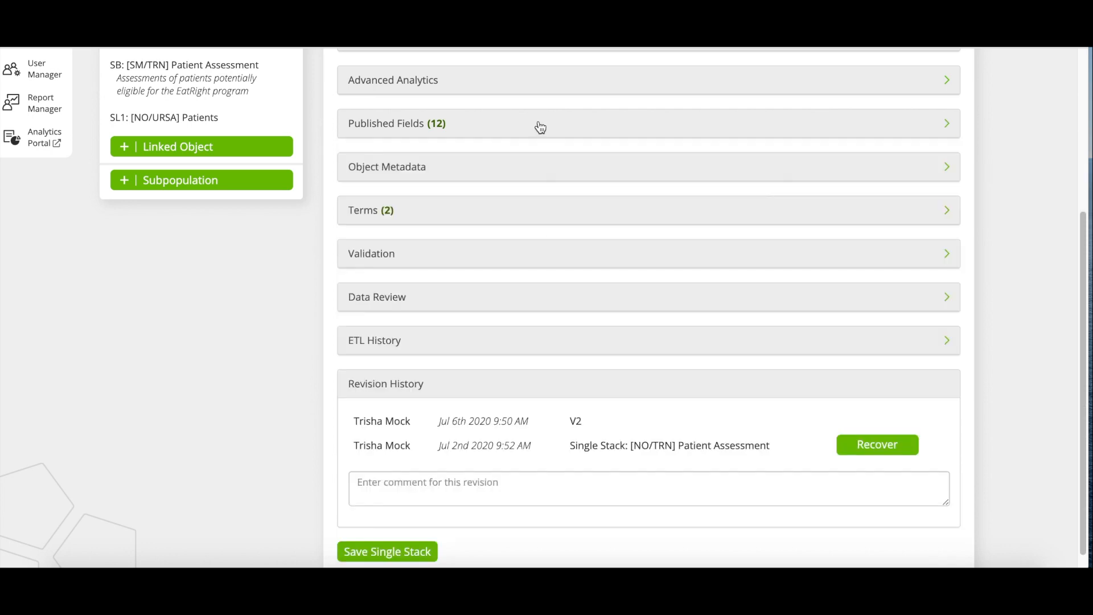
# Review Object Metadata's Layer and Temporal Class, then expand Terms (2) to see both terms.
pyautogui.click(515, 180)
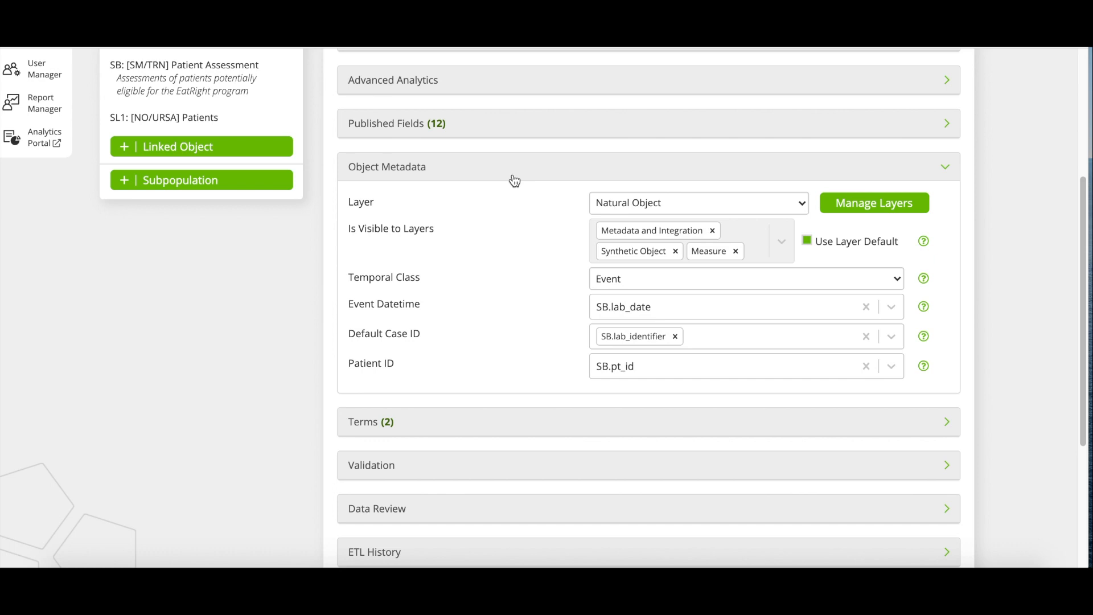
pyautogui.click(514, 177)
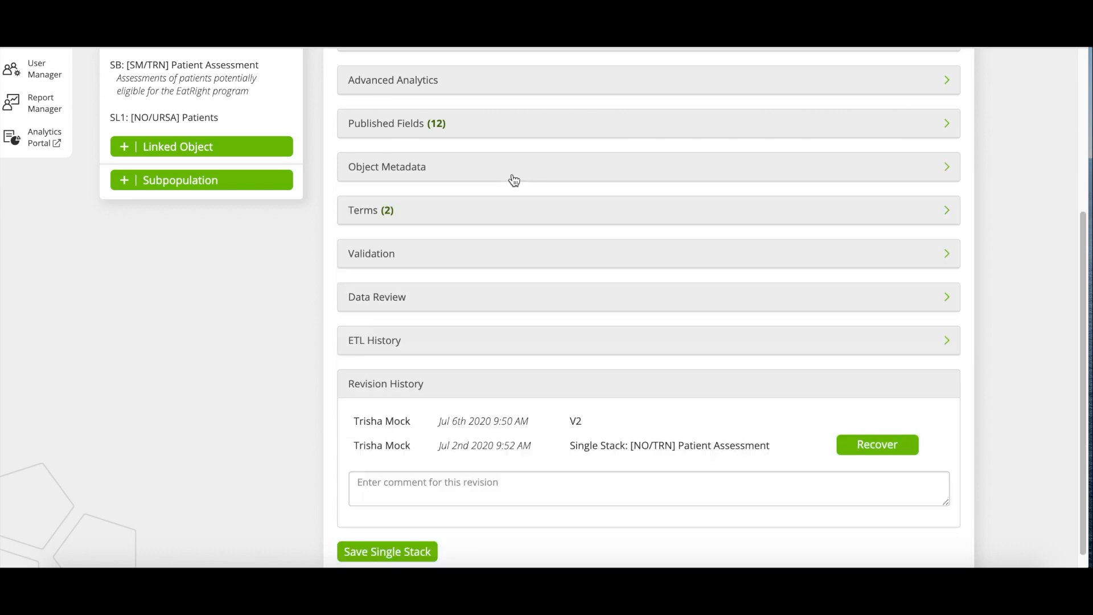
pyautogui.click(506, 216)
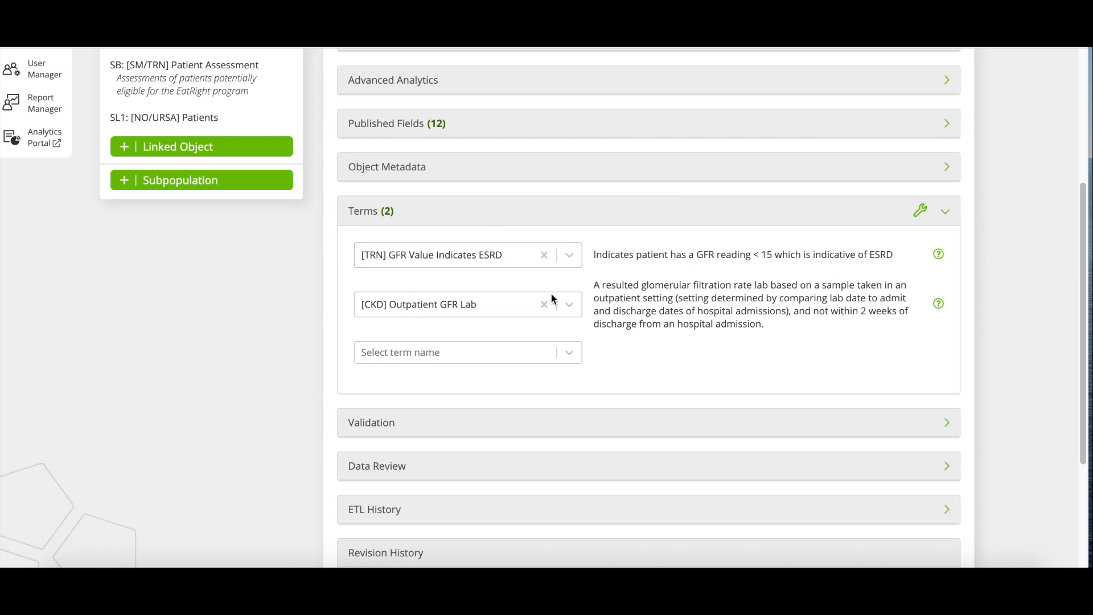
# Browse the available terms list and close it without adding a term.
pyautogui.click(495, 354)
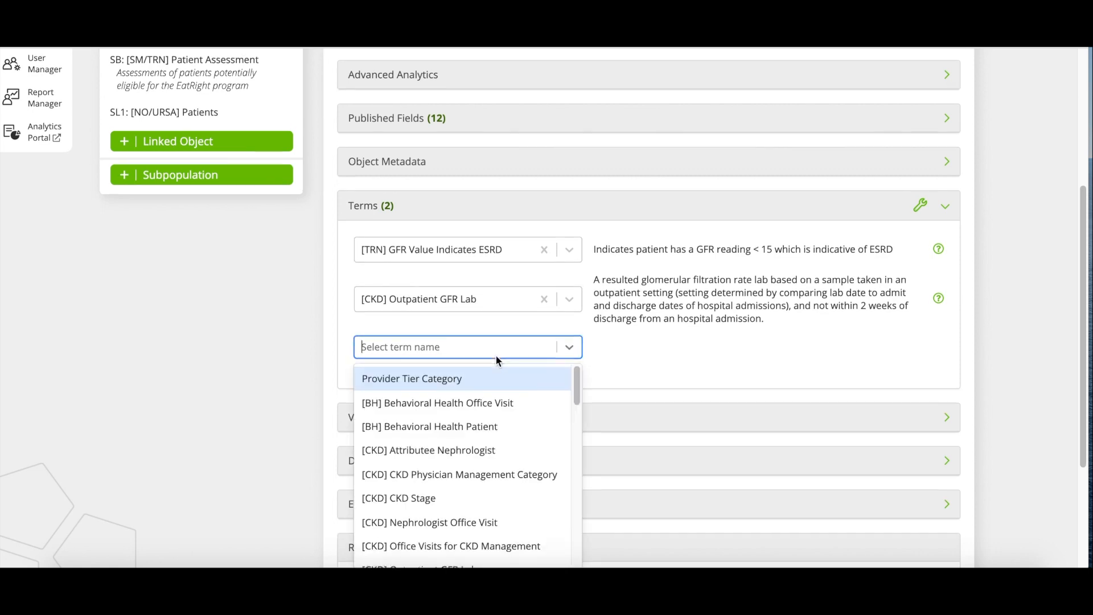
pyautogui.scroll(-4, 495, 458)
pyautogui.scroll(-5, 496, 459)
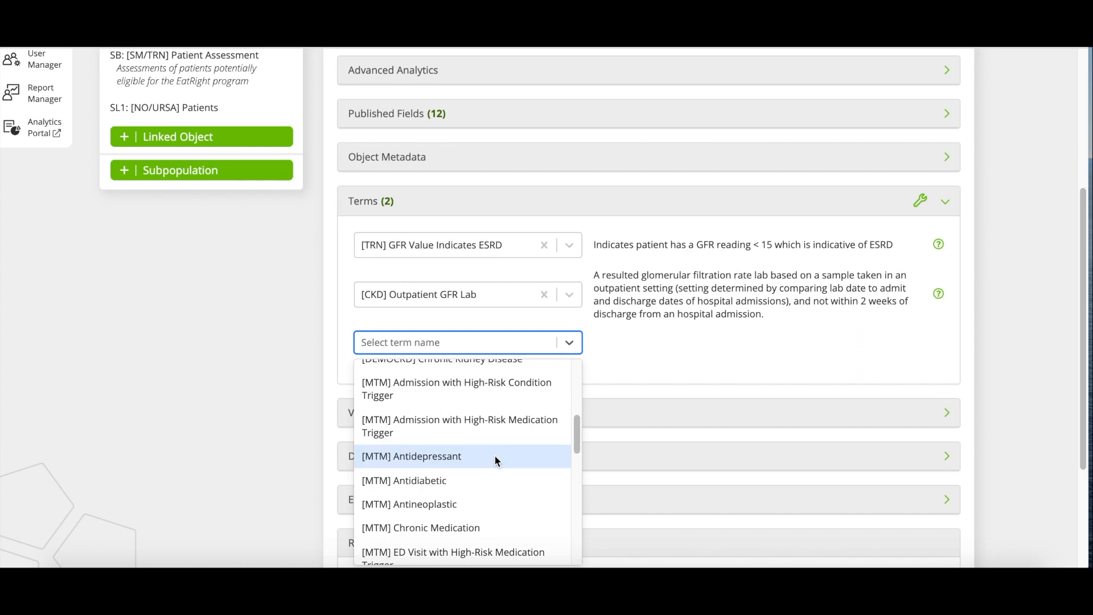
pyautogui.click(648, 345)
# Collapse Terms, check the Validation rules and threshold, then expand Data Review.
pyautogui.click(588, 208)
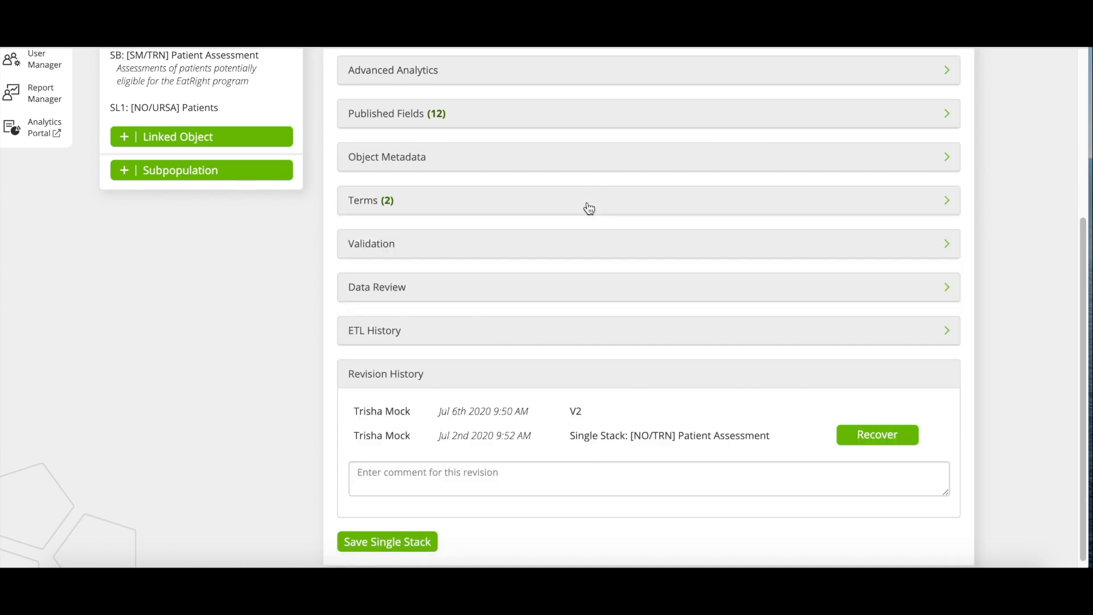
pyautogui.click(569, 245)
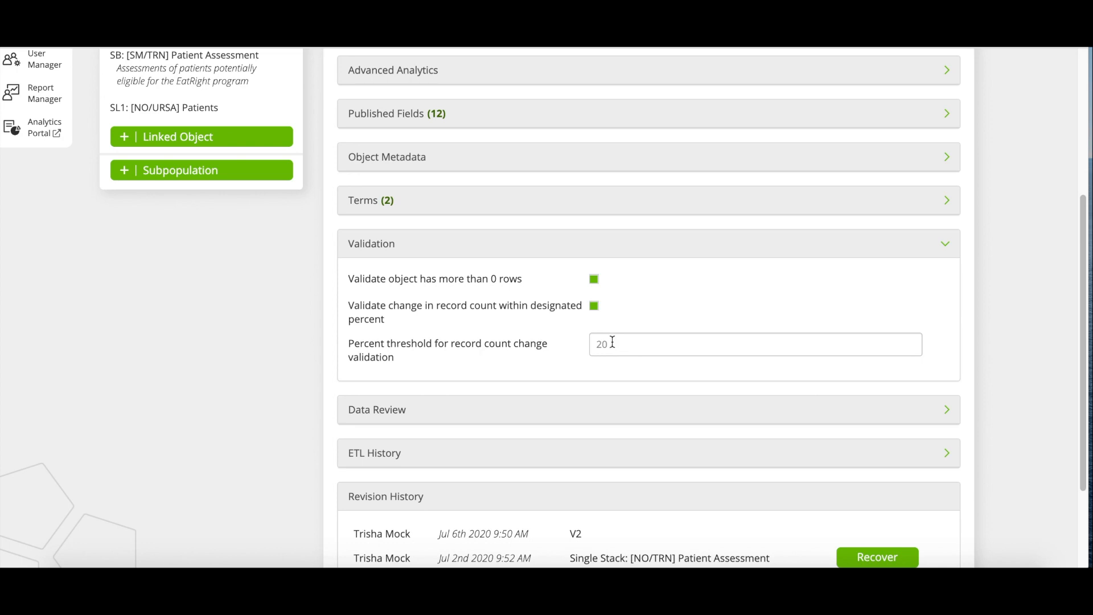
pyautogui.click(672, 244)
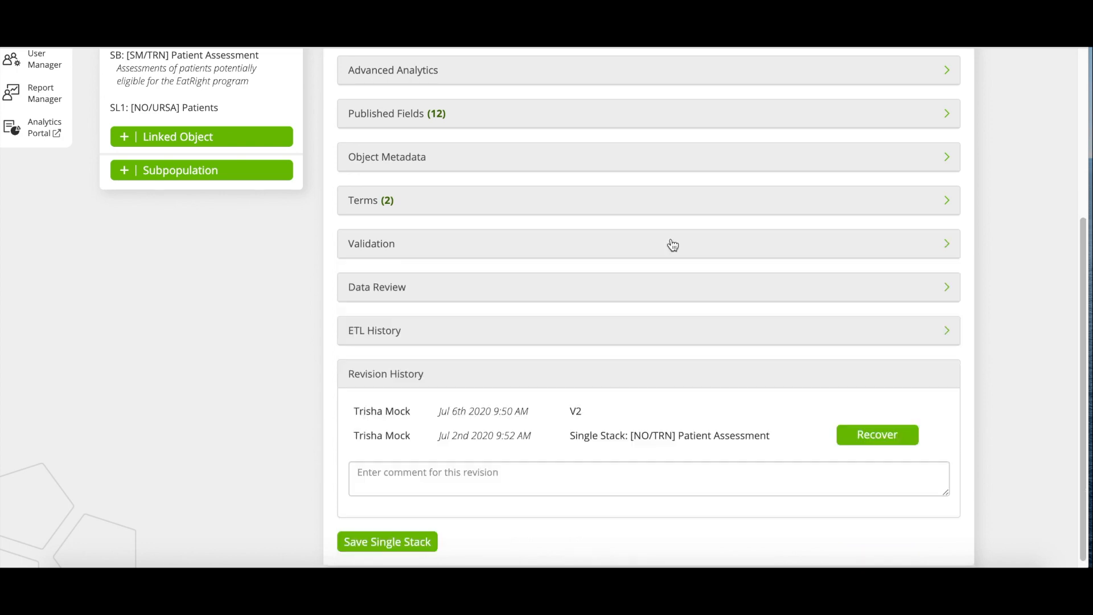
pyautogui.click(625, 291)
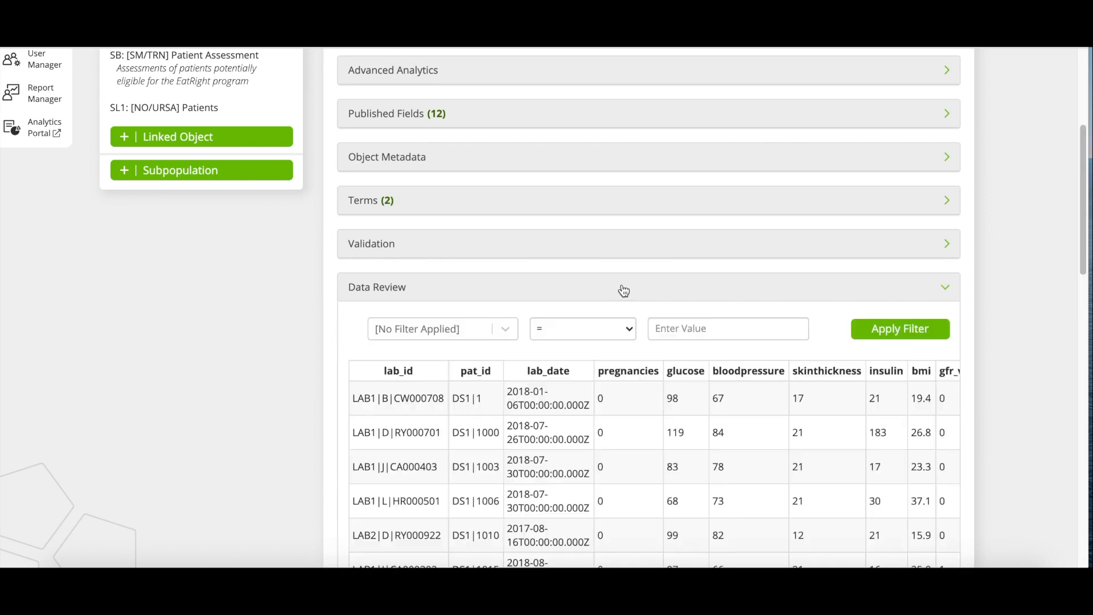
# Scan the lab preview rows and SUMMARY statistics, then collapse the Data Review table.
pyautogui.scroll(-3, 306, 402)
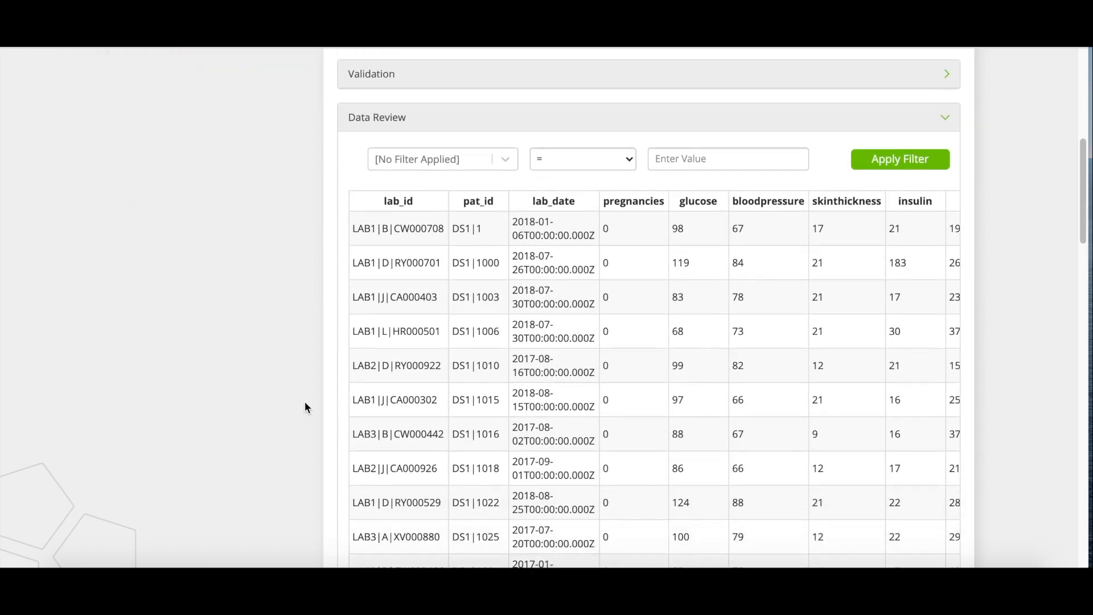
pyautogui.scroll(-1, 305, 402)
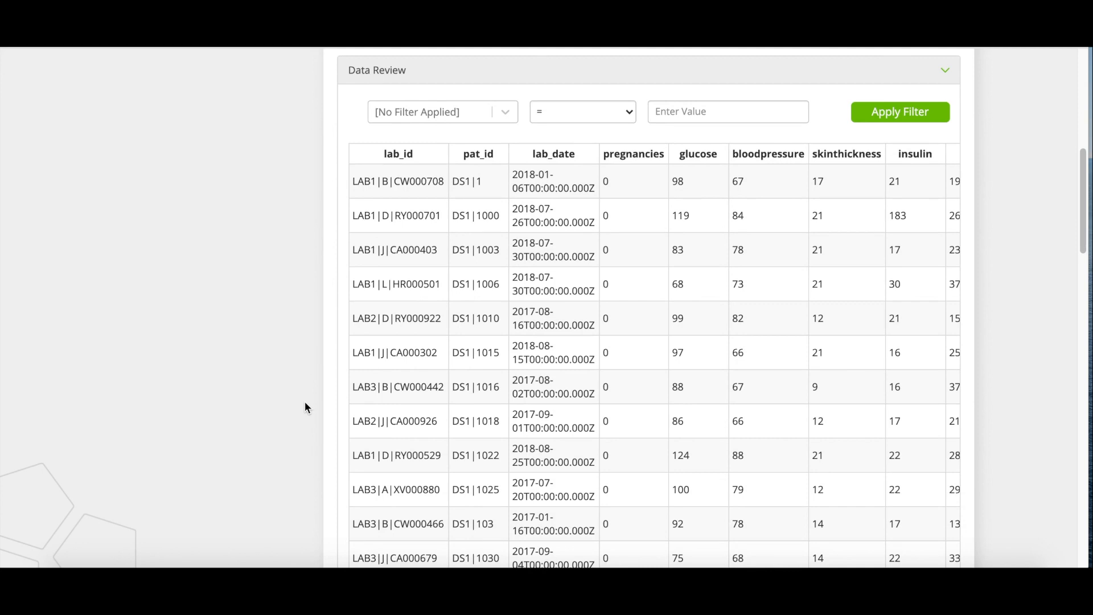
pyautogui.scroll(-6, 305, 402)
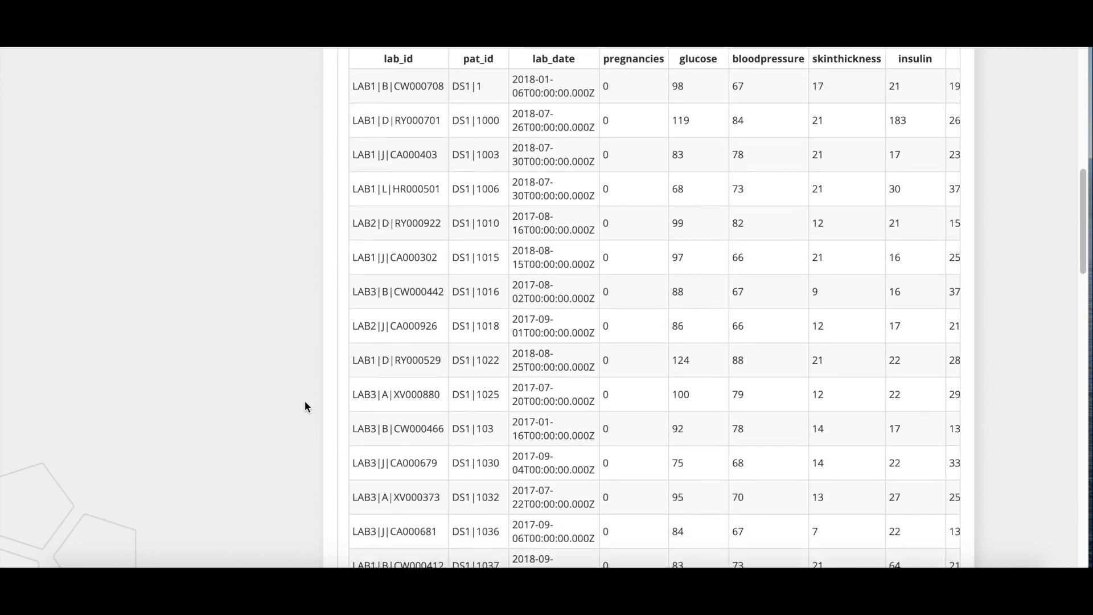
pyautogui.scroll(-10, 305, 405)
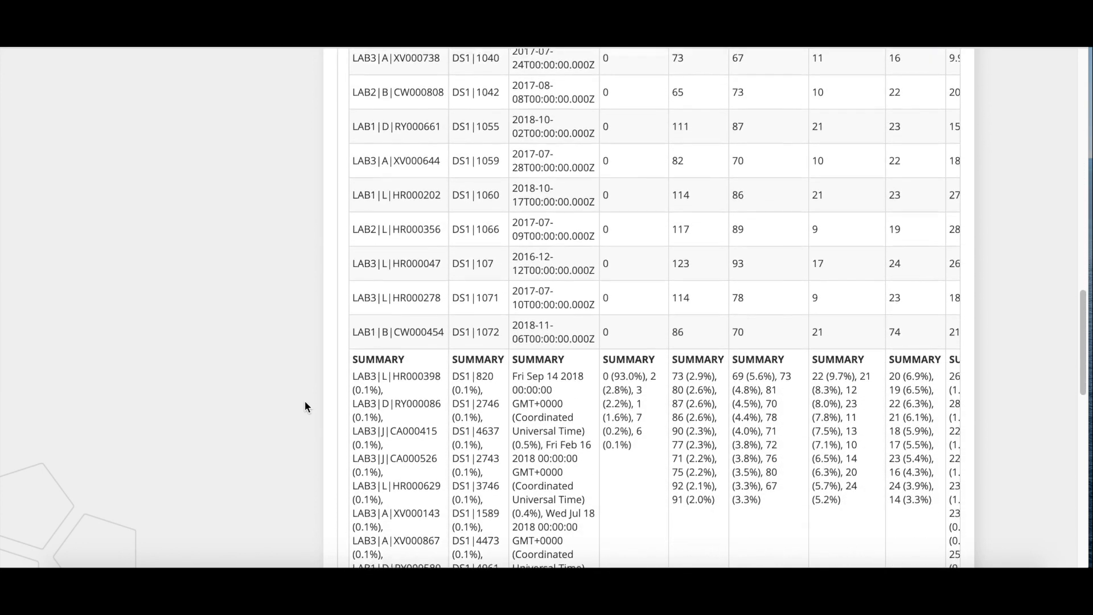
pyautogui.hscroll(10, 614, 378)
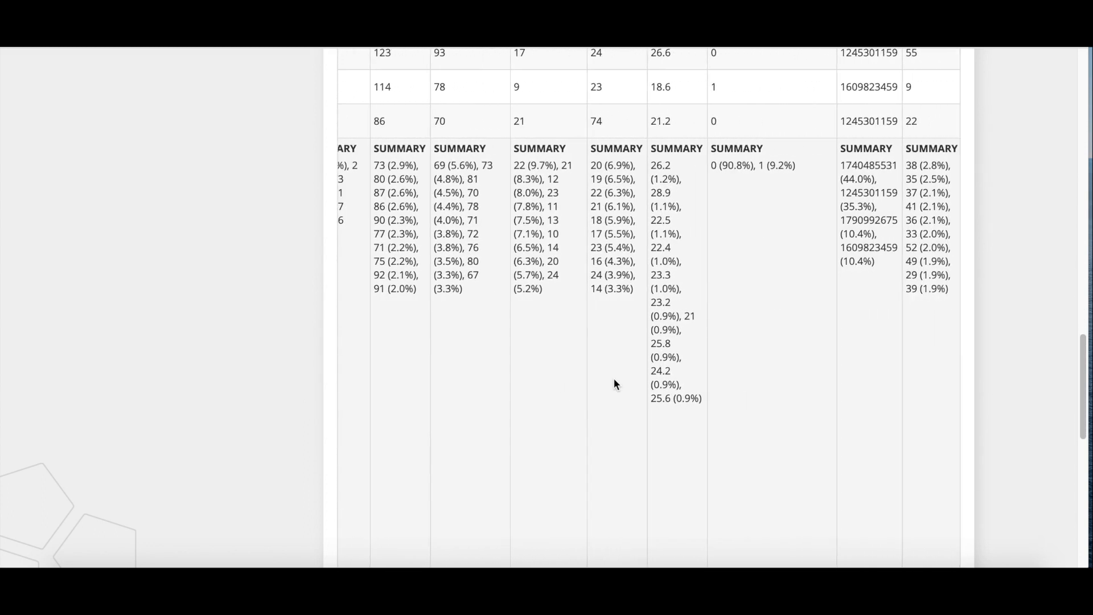
pyautogui.hscroll(-10, 614, 378)
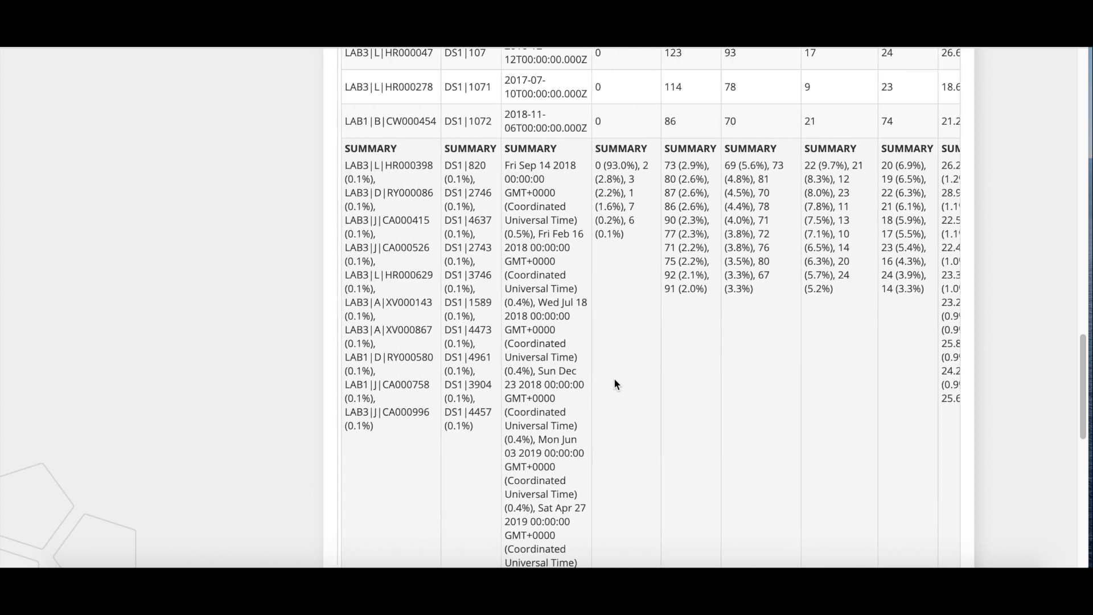
pyautogui.scroll(15, 306, 324)
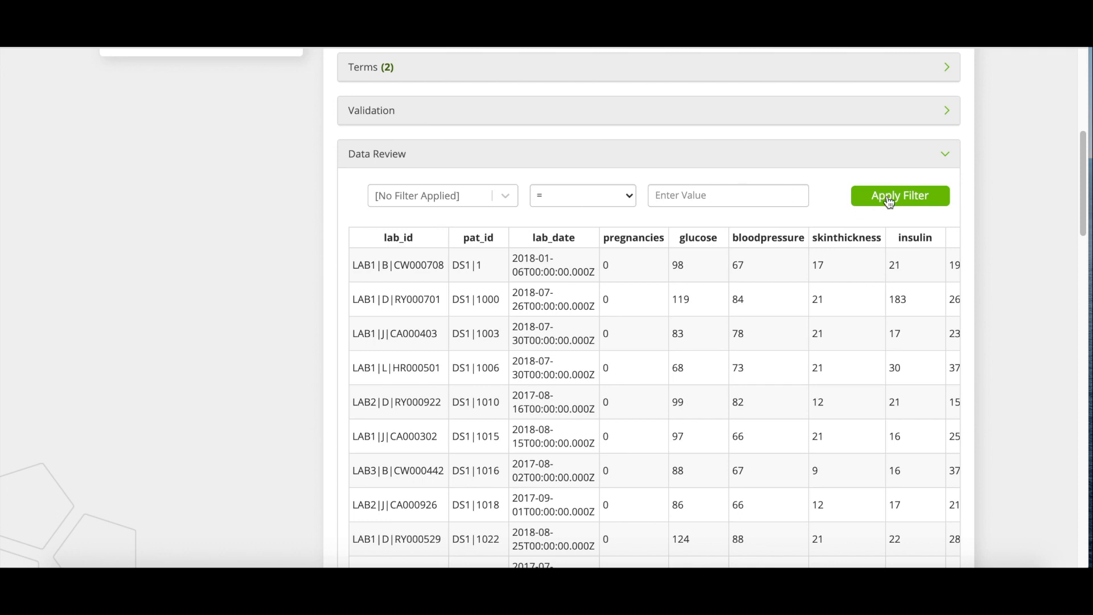
pyautogui.click(762, 161)
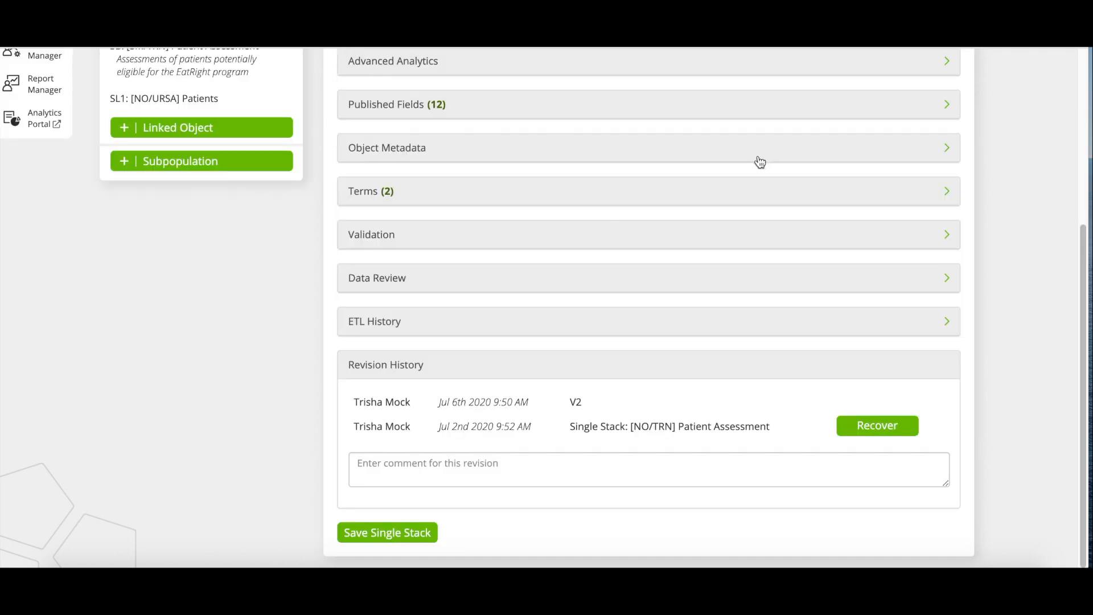
pyautogui.click(630, 322)
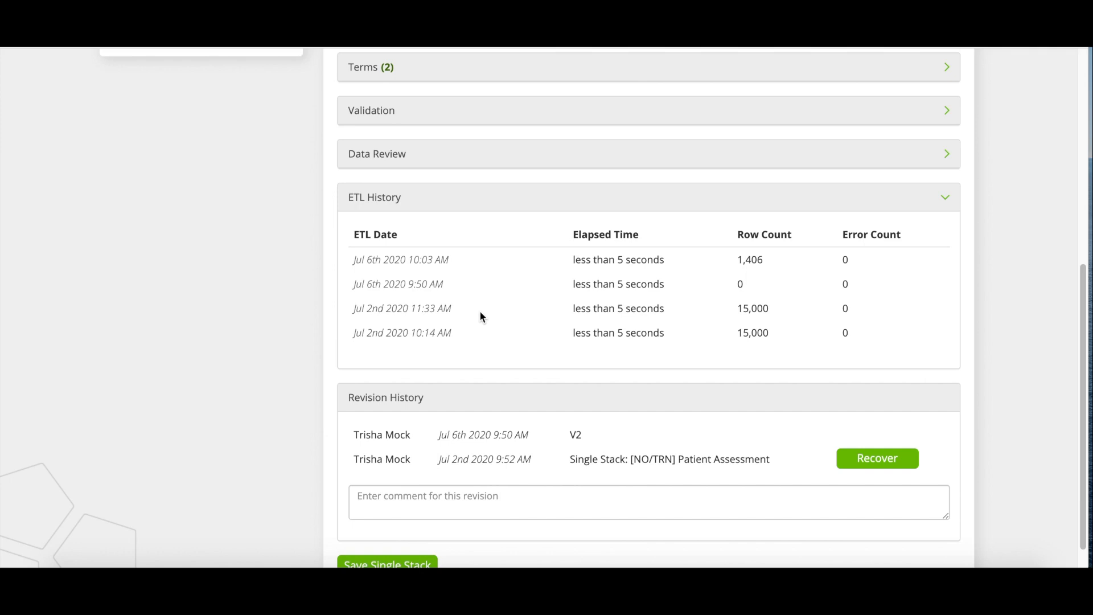
pyautogui.click(479, 208)
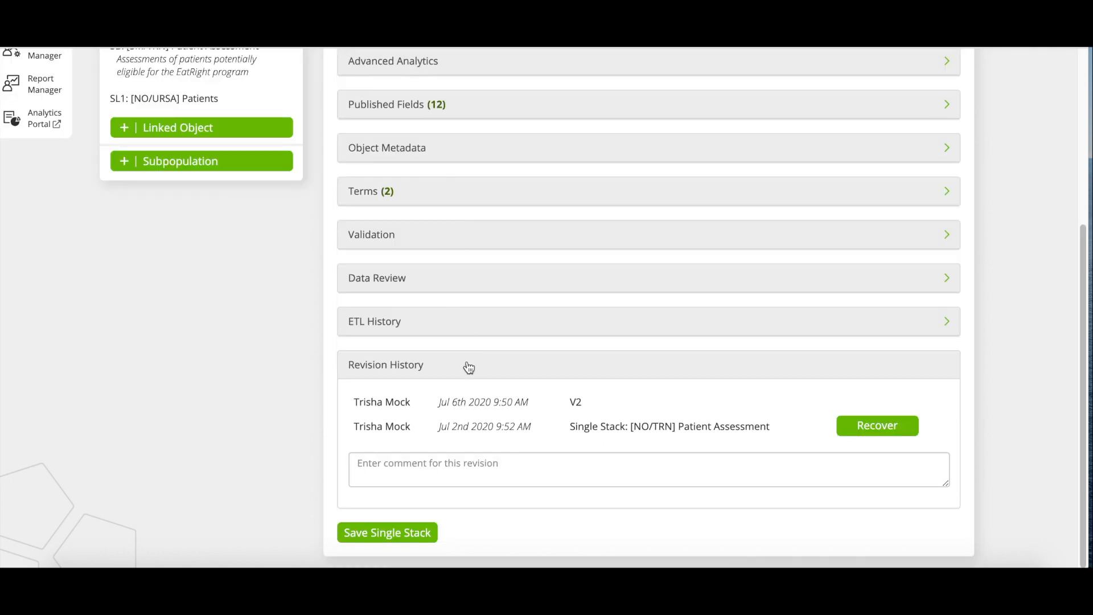